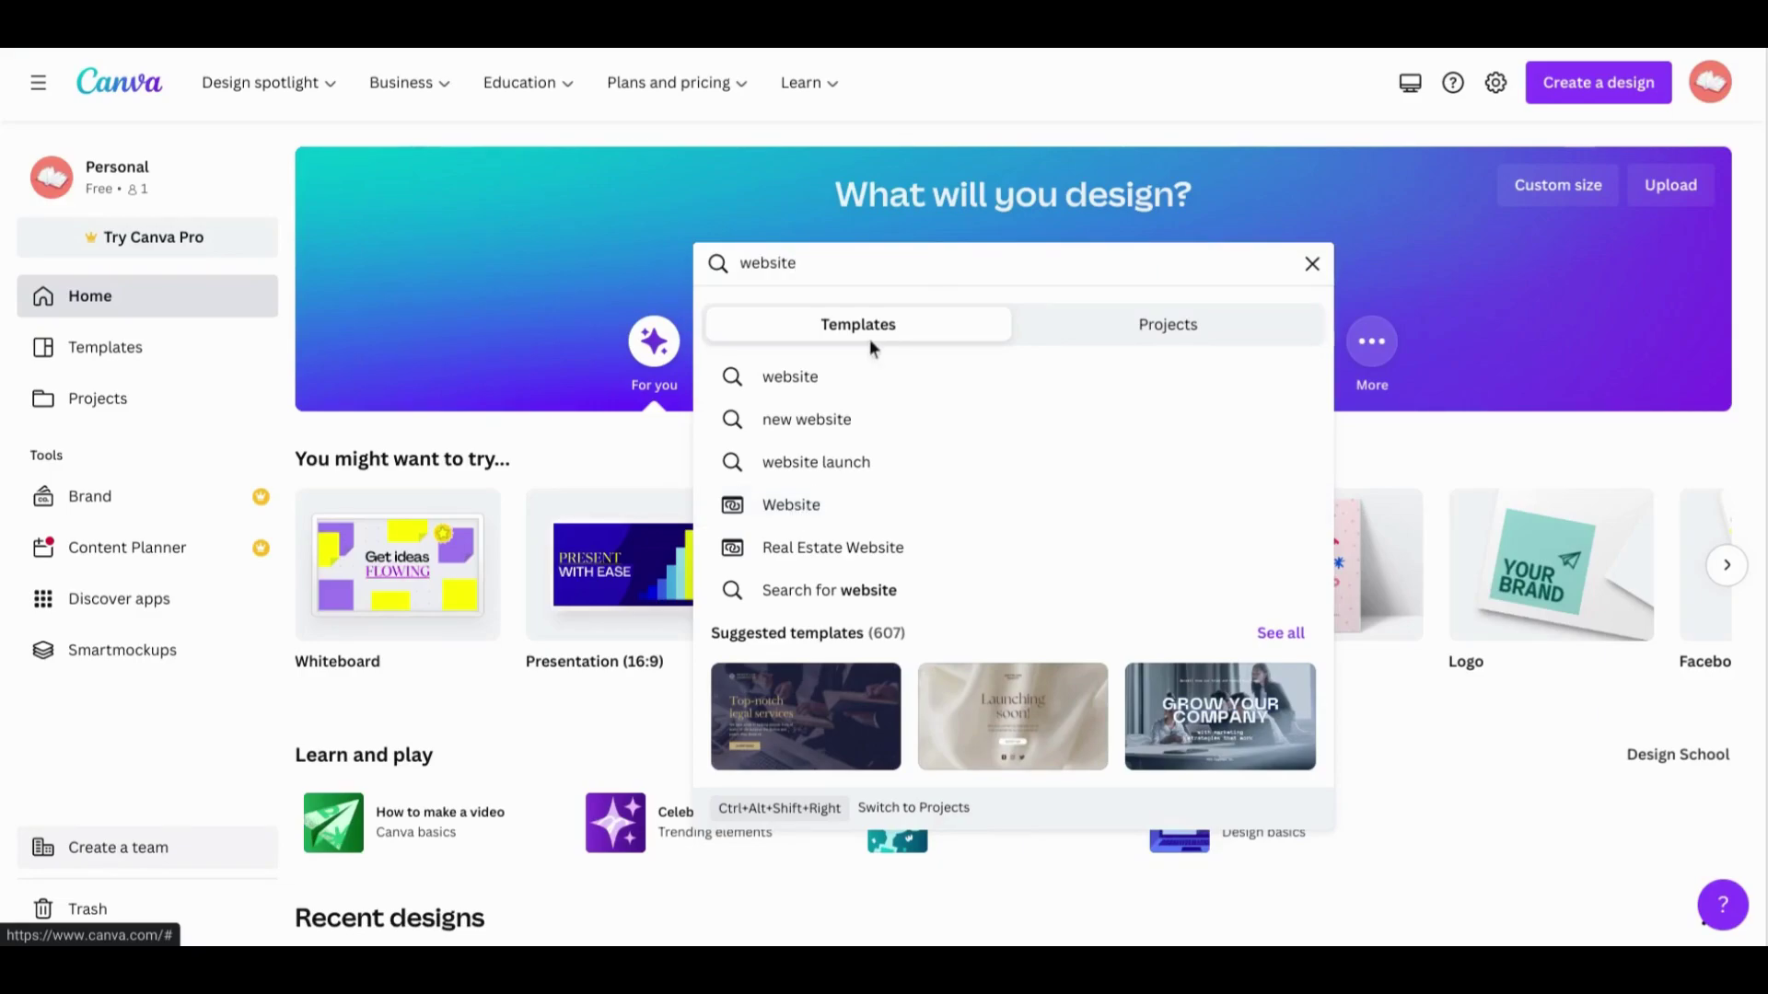
Dismiss the search suggestions to reveal the 609 website template results.
{"action": "left_click", "coordinate": [823, 510]}
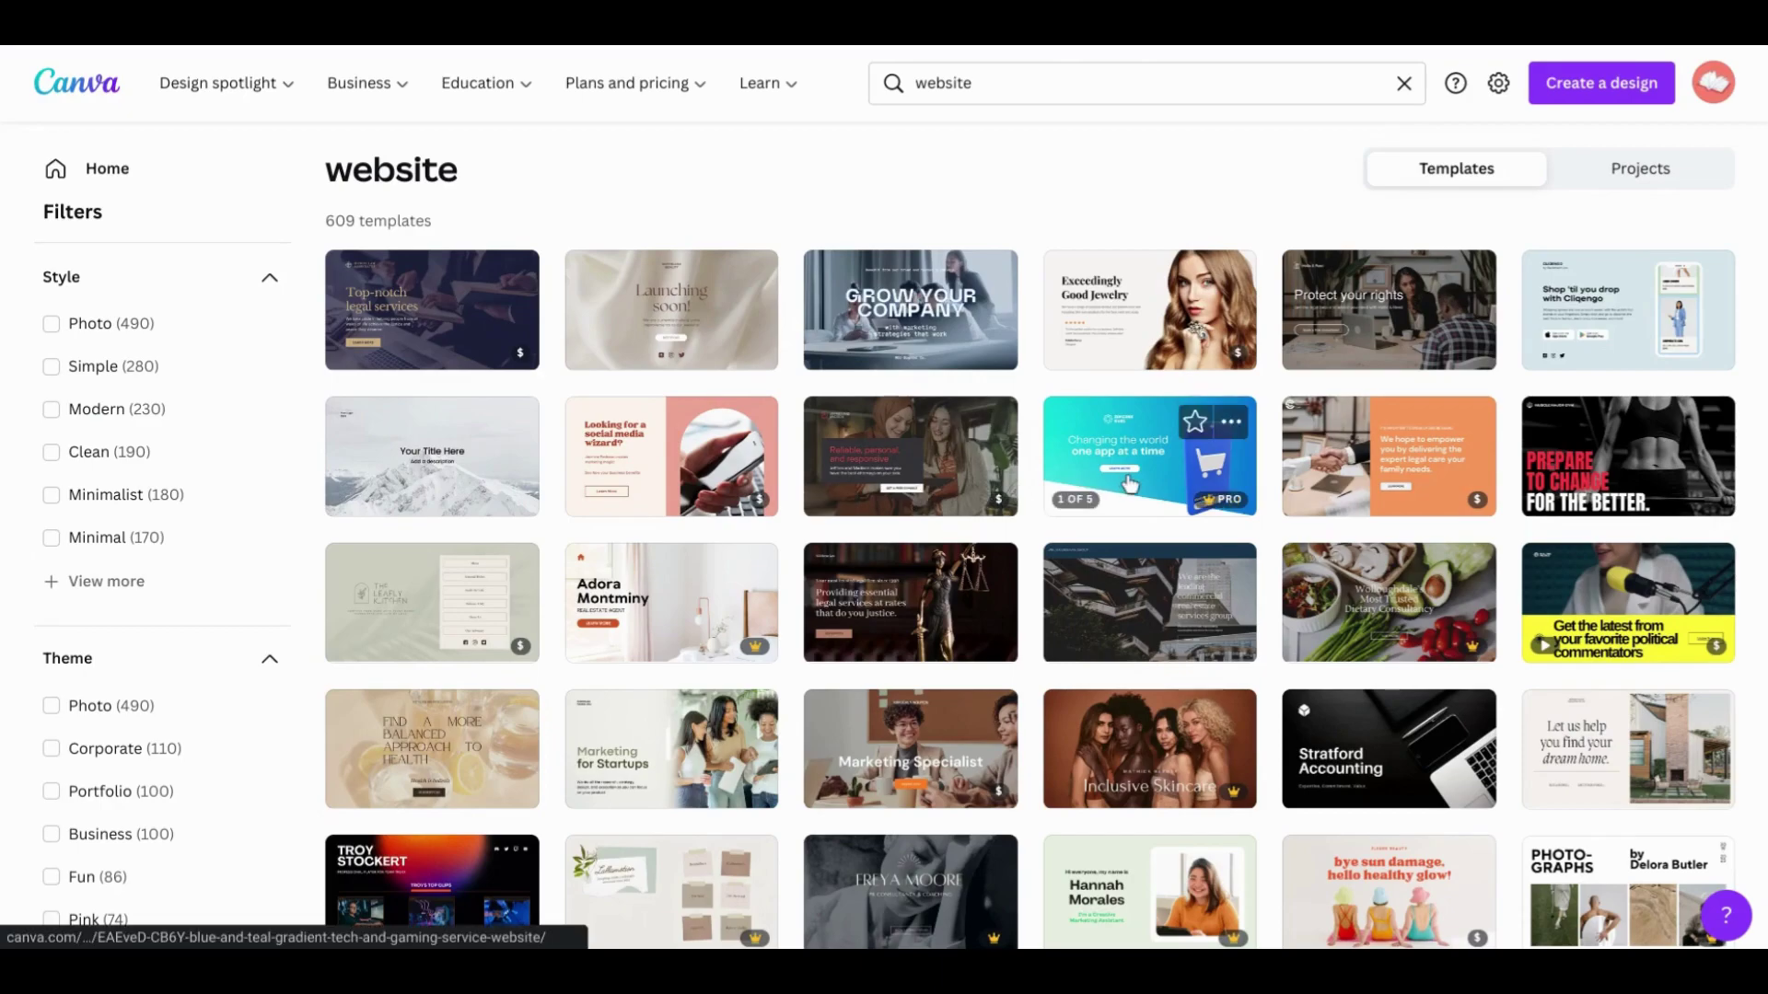
{"action": "scroll", "coordinate": [1271, 454], "scroll_direction": "down", "scroll_amount": 2}
{"action": "scroll", "coordinate": [1271, 451], "scroll_direction": "down", "scroll_amount": 10}
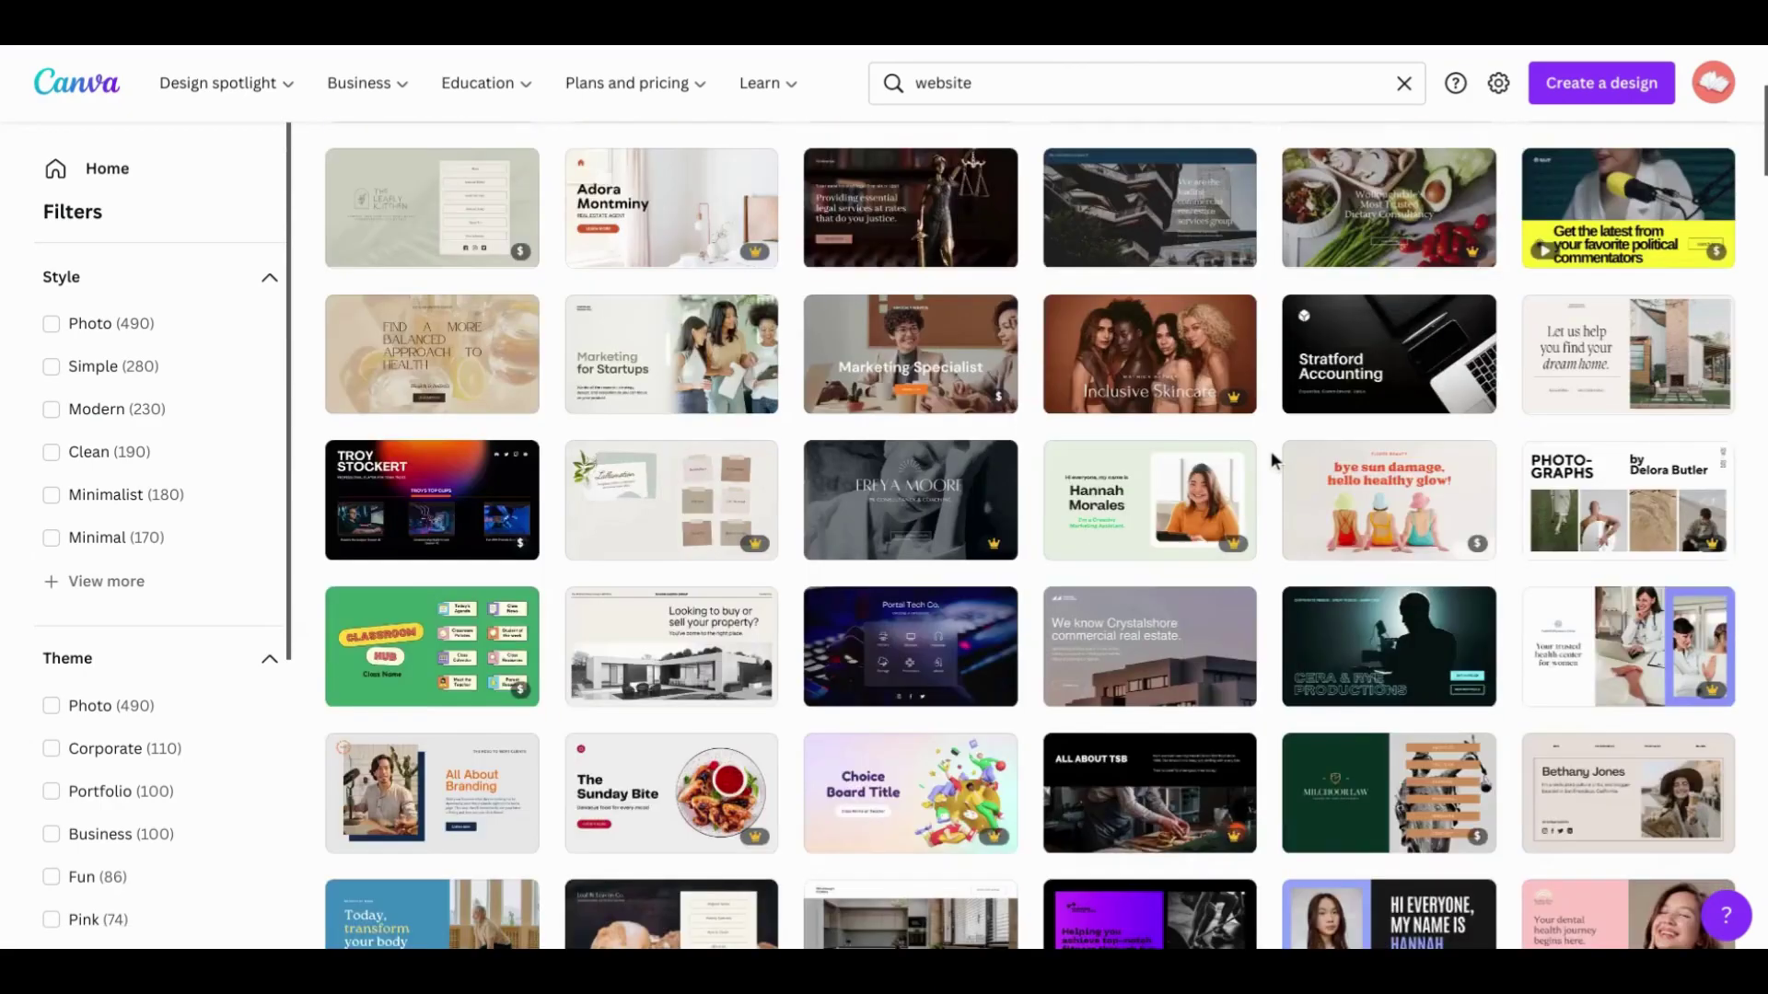
{"action": "scroll", "coordinate": [1270, 451], "scroll_direction": "down", "scroll_amount": 3}
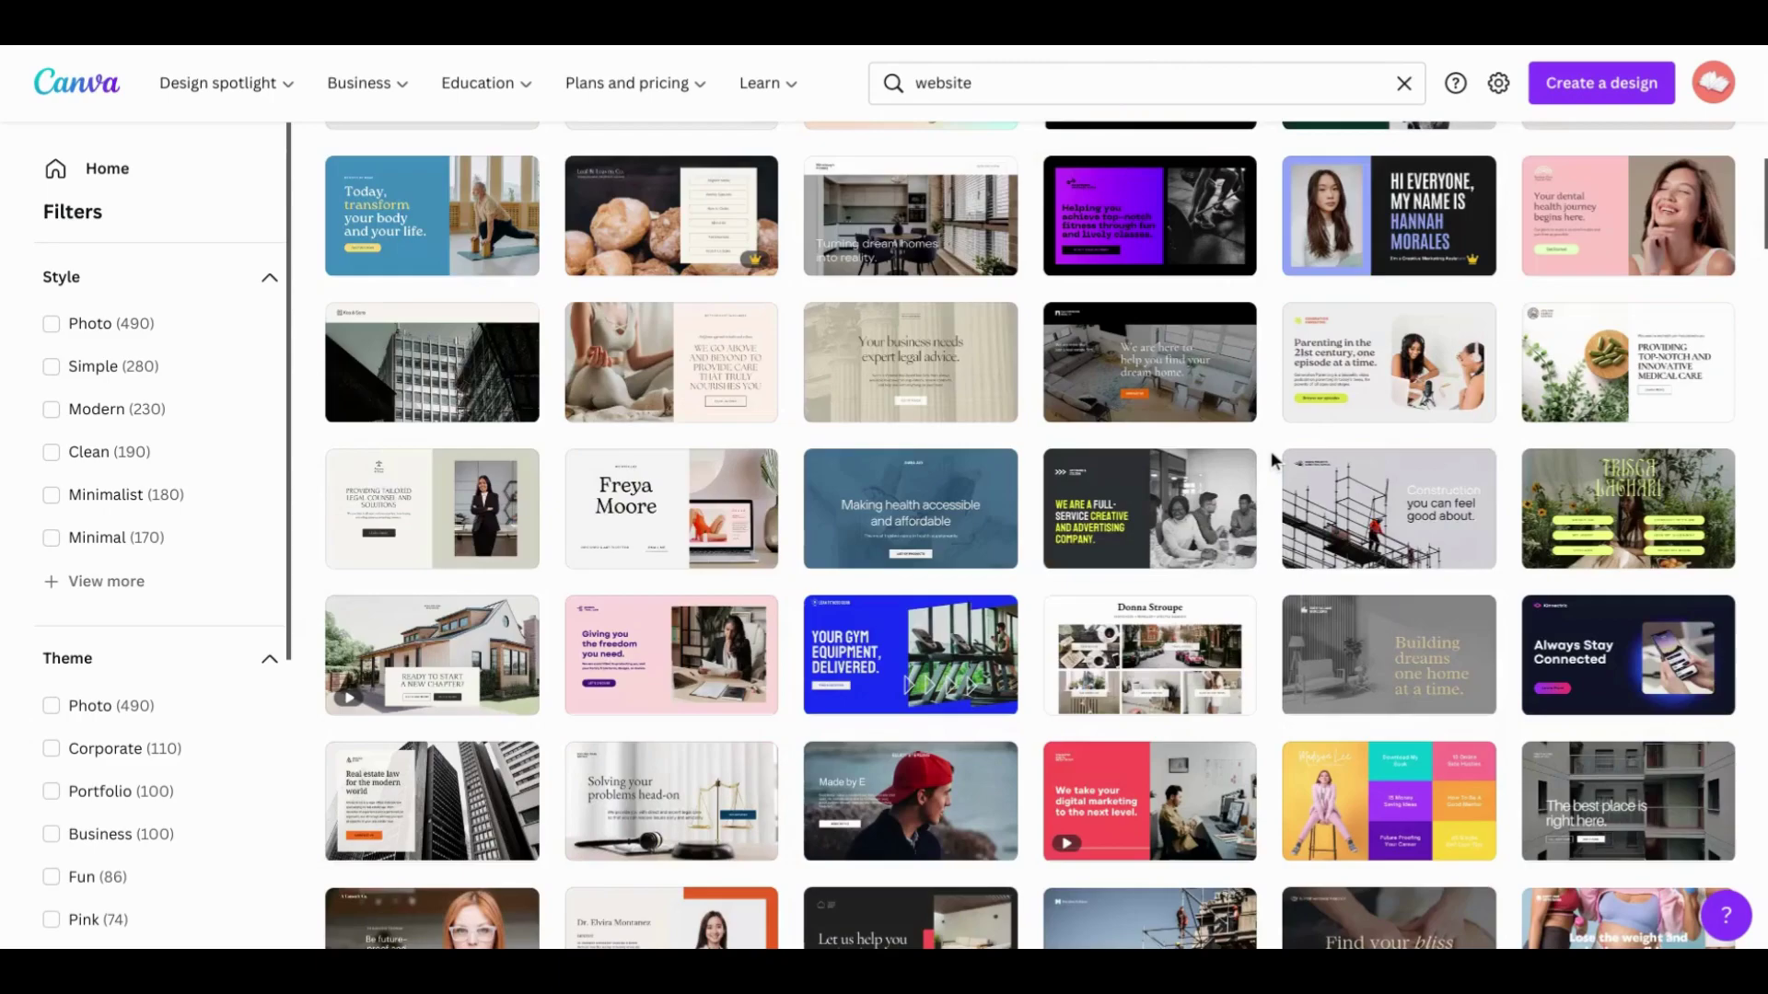
{"action": "scroll", "coordinate": [1271, 460], "scroll_direction": "up", "scroll_amount": 2}
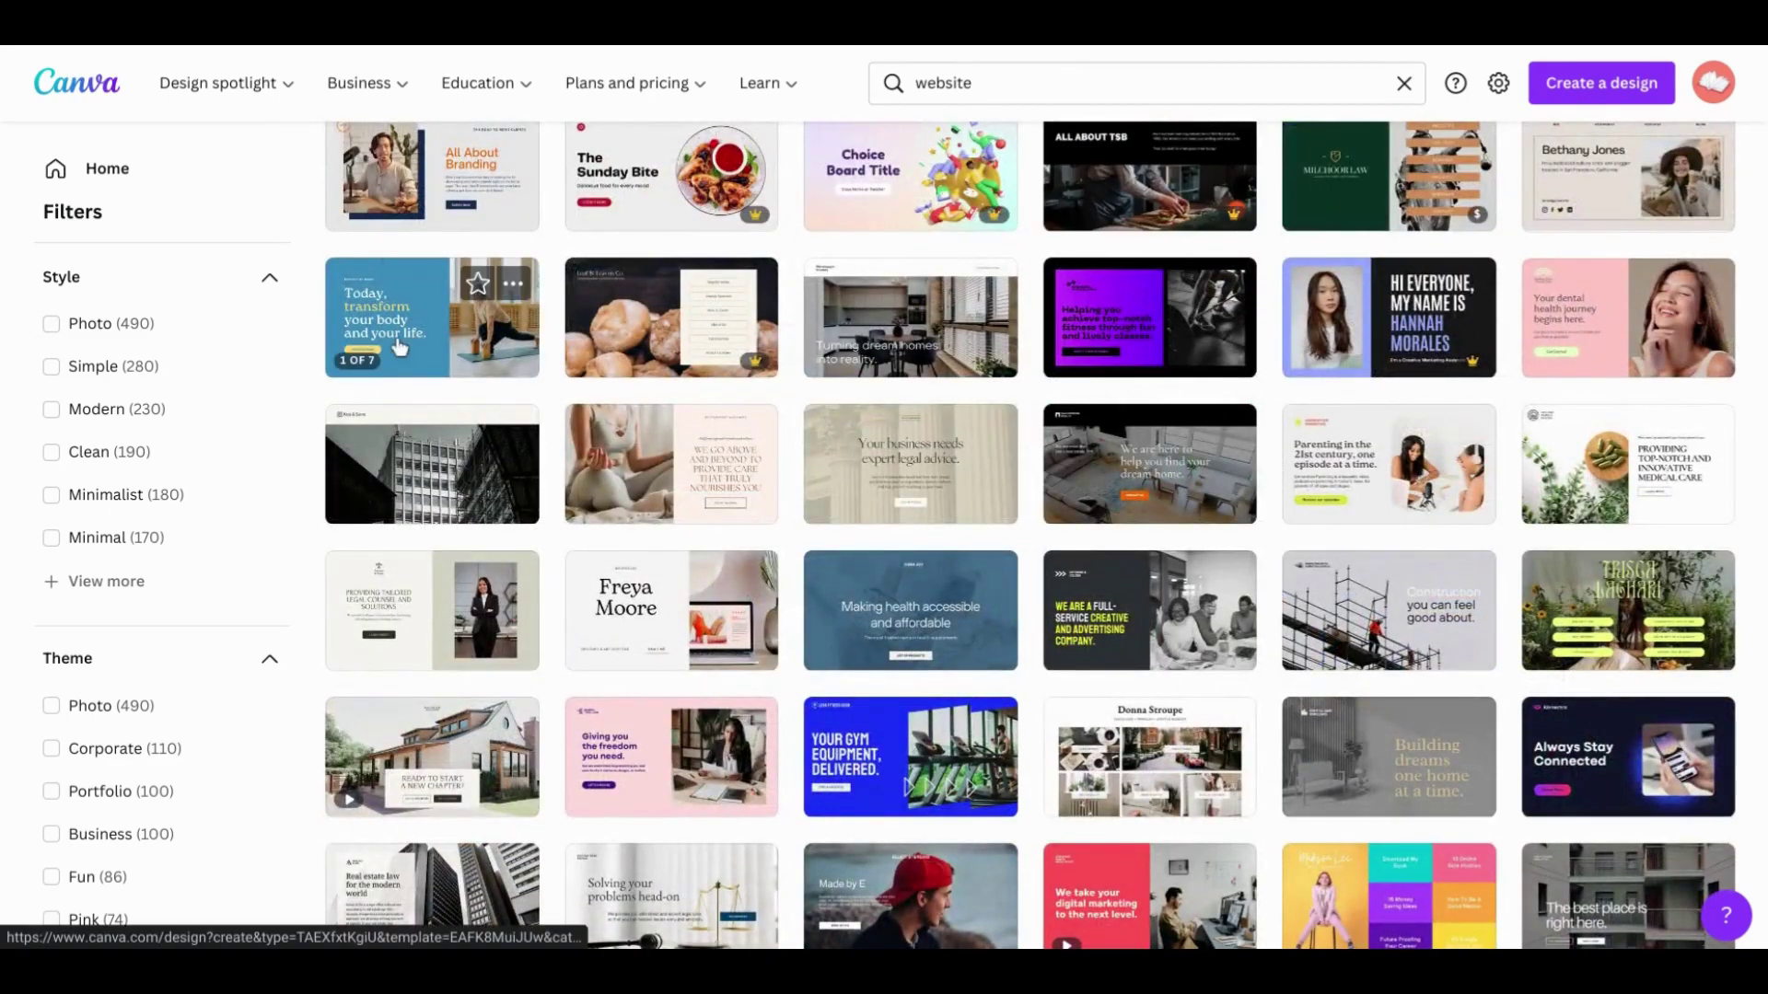
{"action": "scroll", "coordinate": [556, 400], "scroll_direction": "down", "scroll_amount": 7}
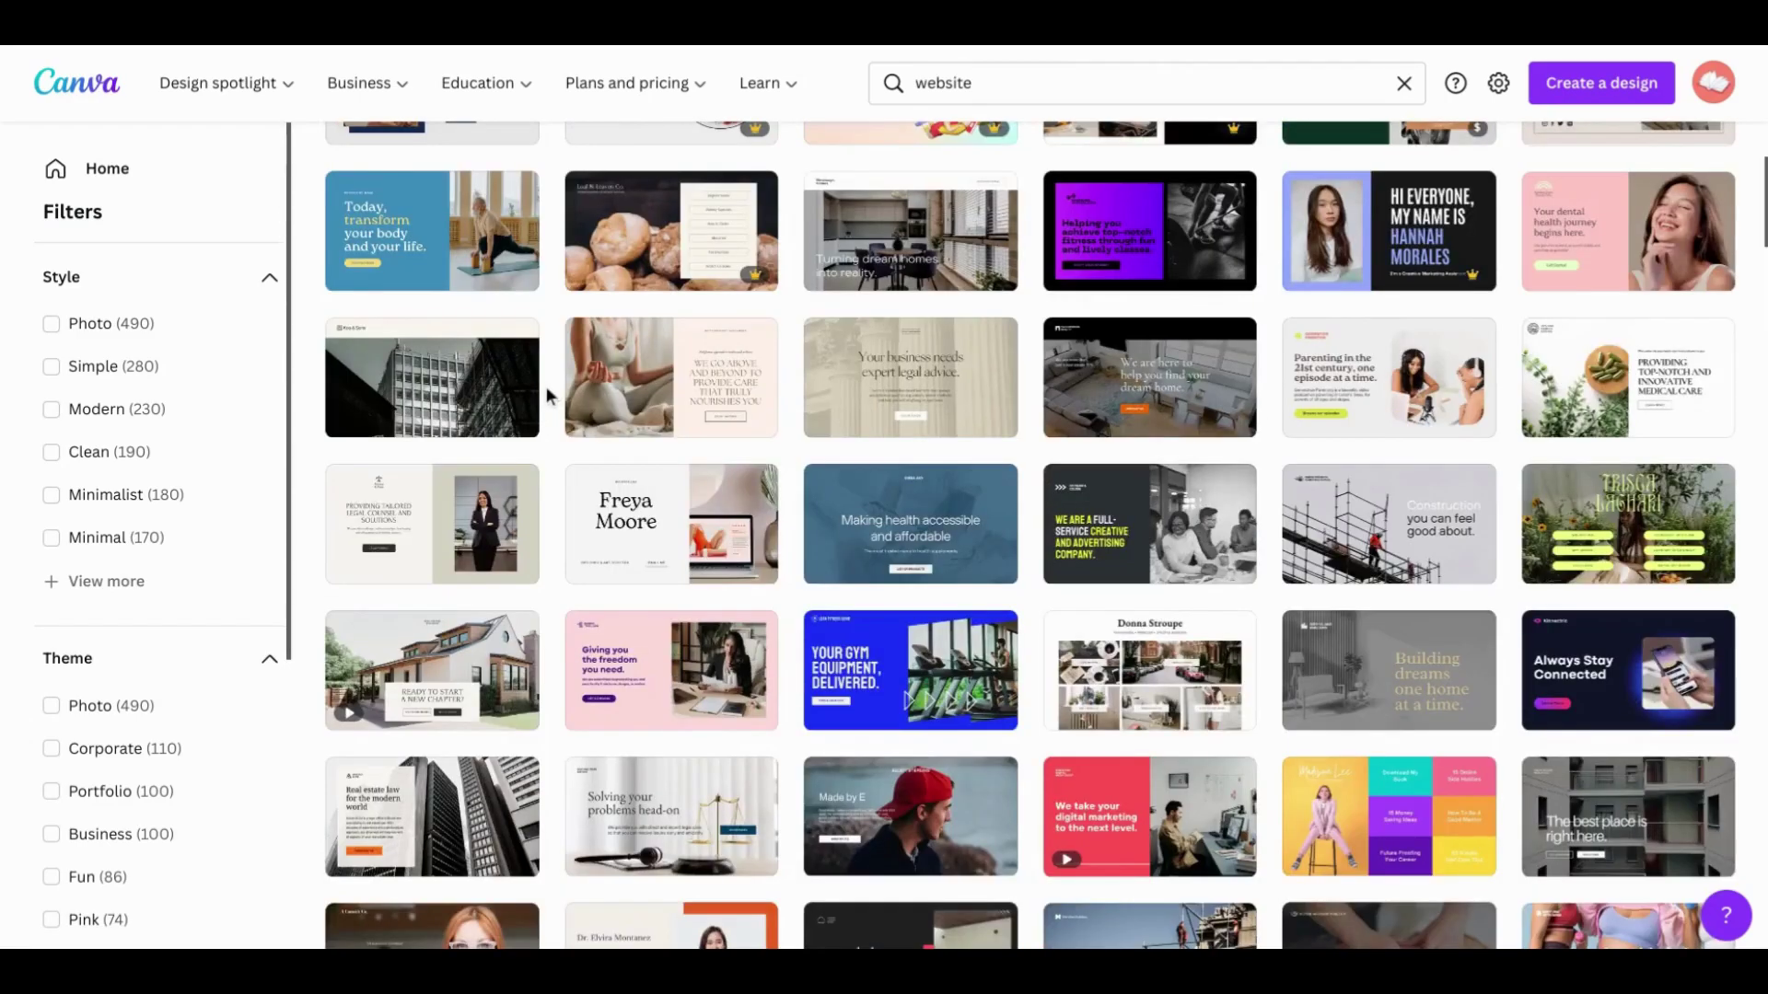
{"action": "scroll", "coordinate": [549, 396], "scroll_direction": "down", "scroll_amount": 3}
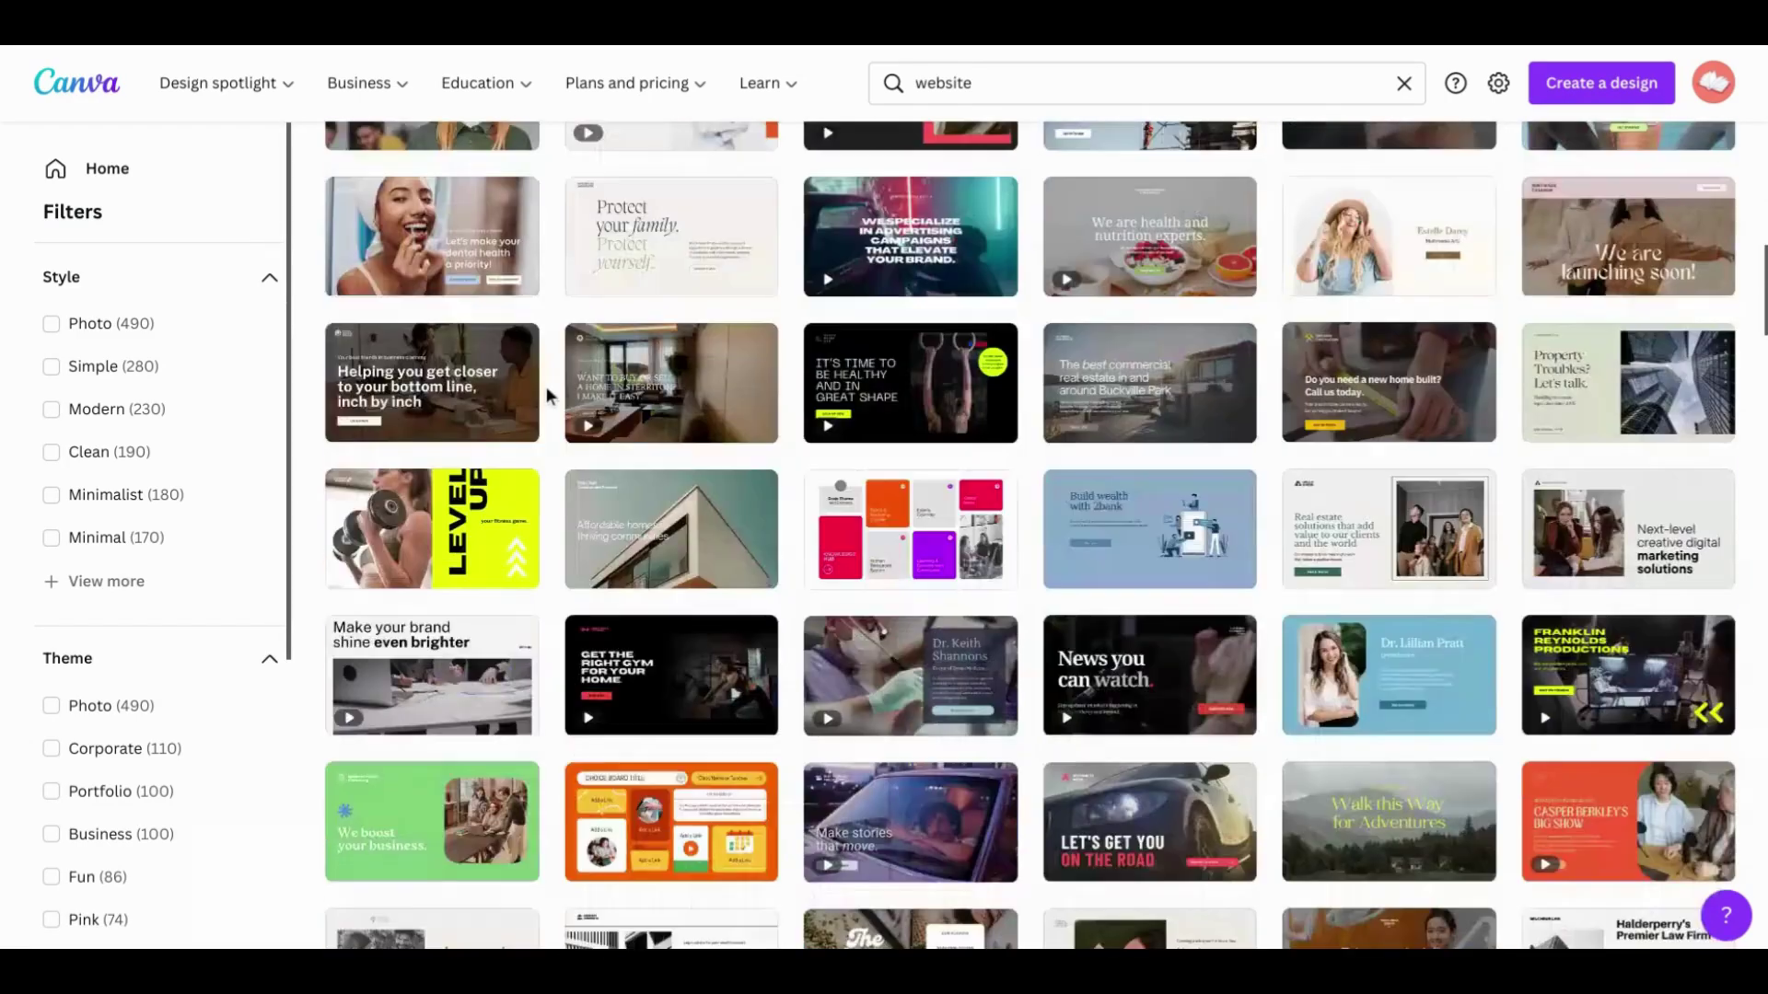
{"action": "scroll", "coordinate": [548, 396], "scroll_direction": "down", "scroll_amount": 1}
{"action": "scroll", "coordinate": [545, 385], "scroll_direction": "down", "scroll_amount": 1}
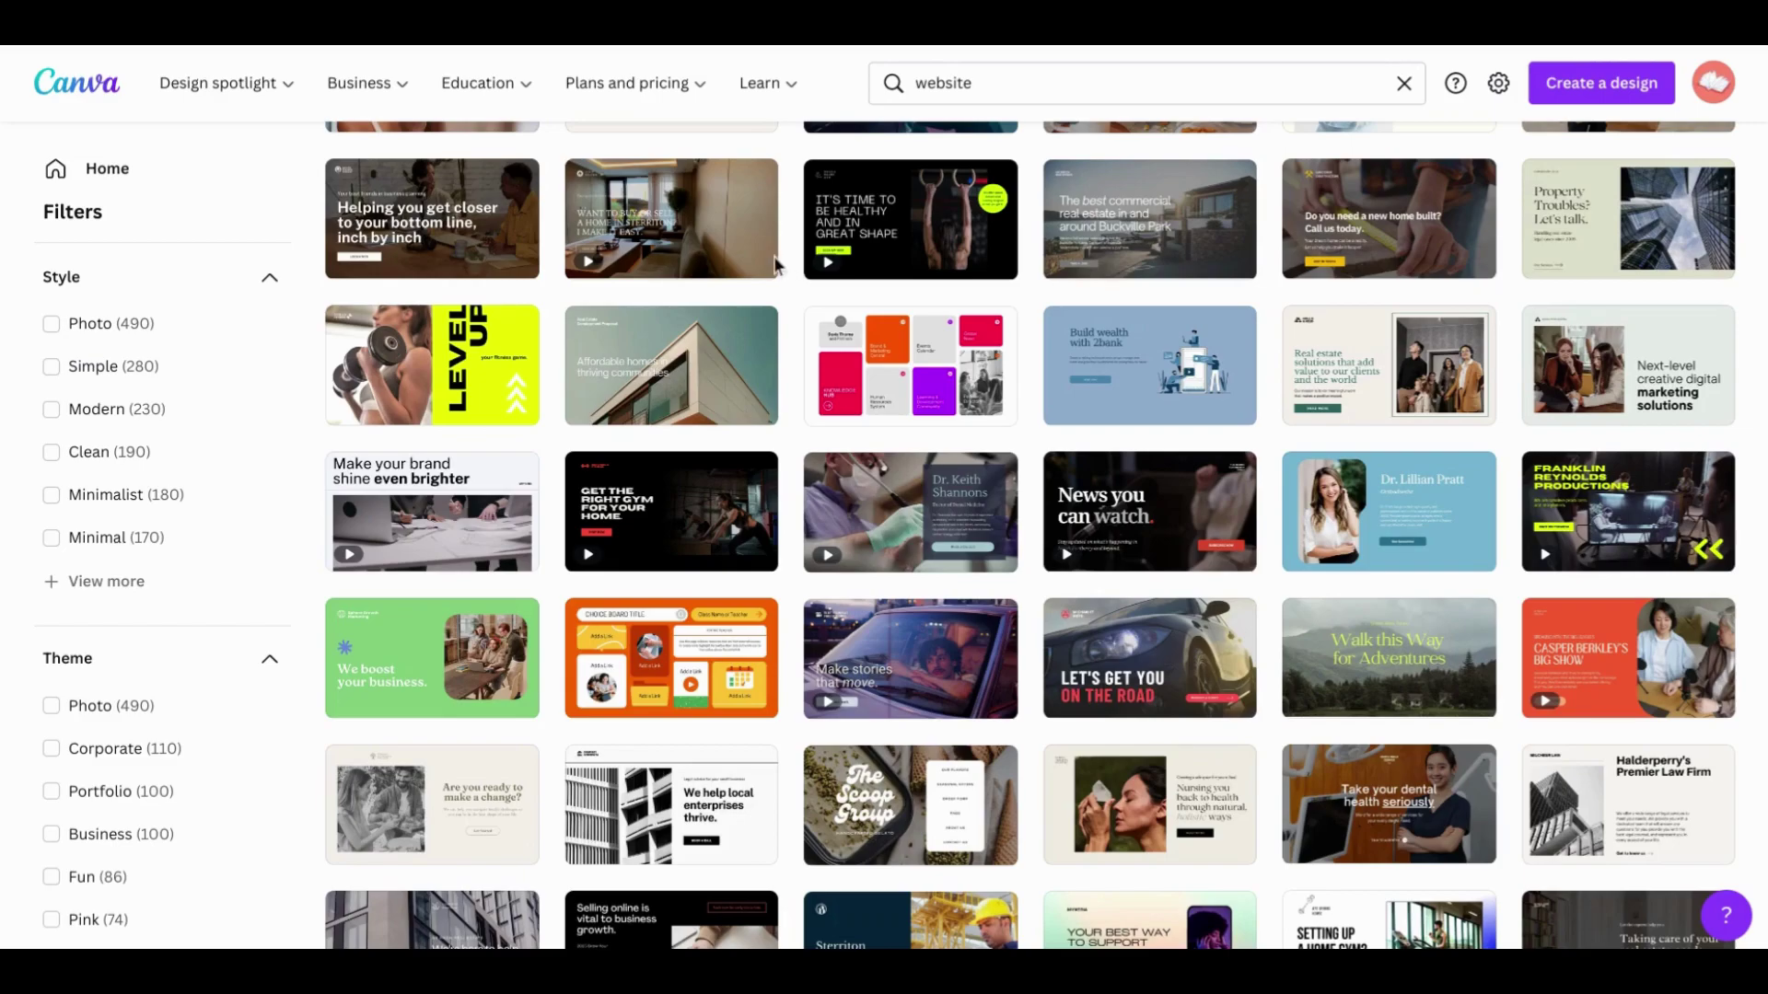
{"action": "mouse_move", "coordinate": [757, 251]}
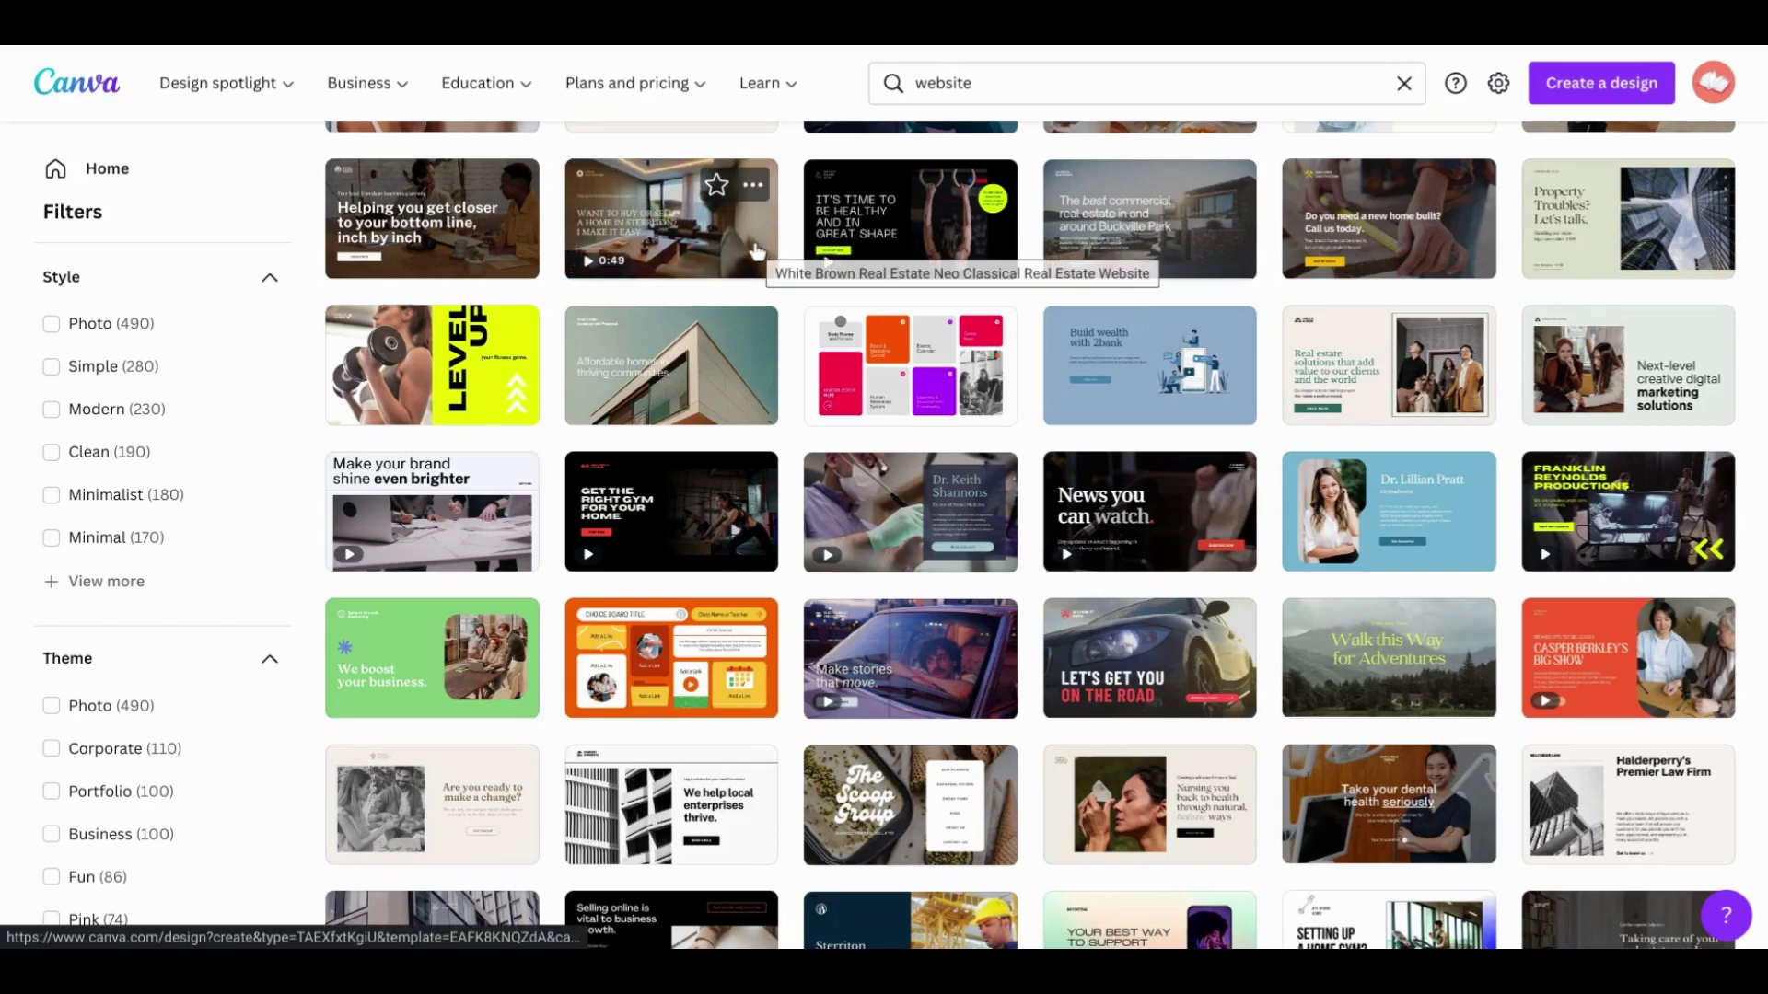
{"action": "scroll", "coordinate": [789, 222], "scroll_direction": "down", "scroll_amount": 1}
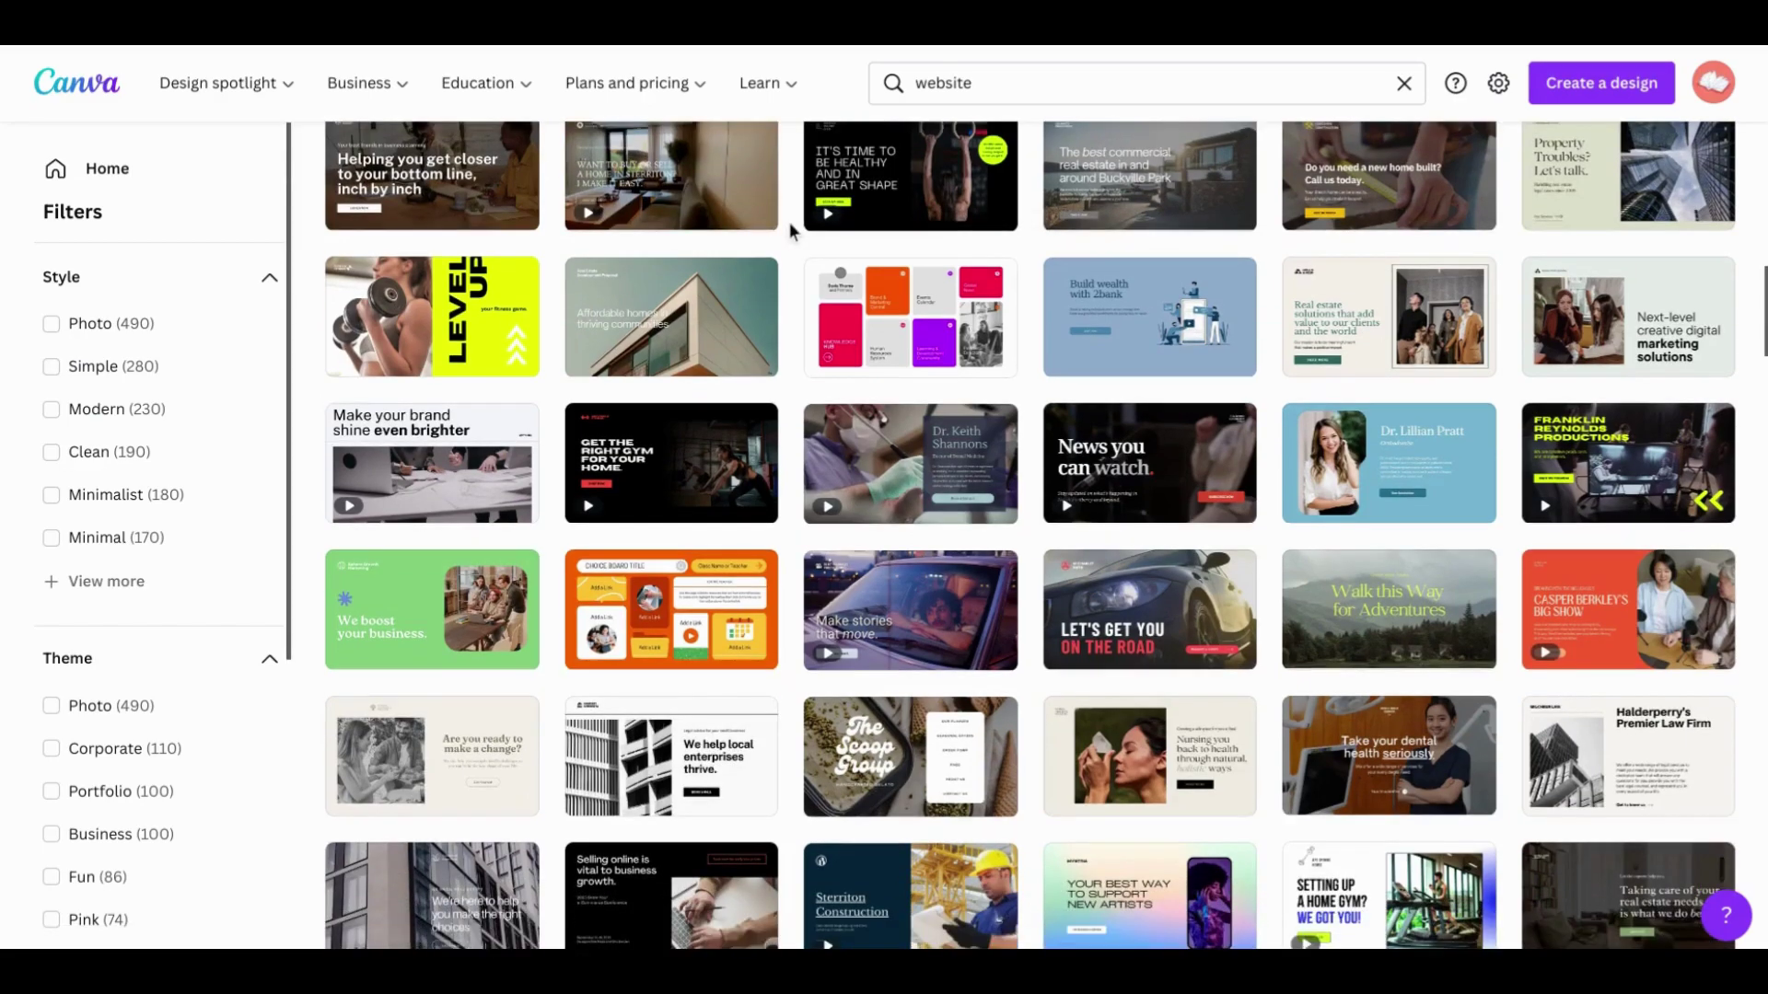
{"action": "scroll", "coordinate": [788, 223], "scroll_direction": "down", "scroll_amount": 8}
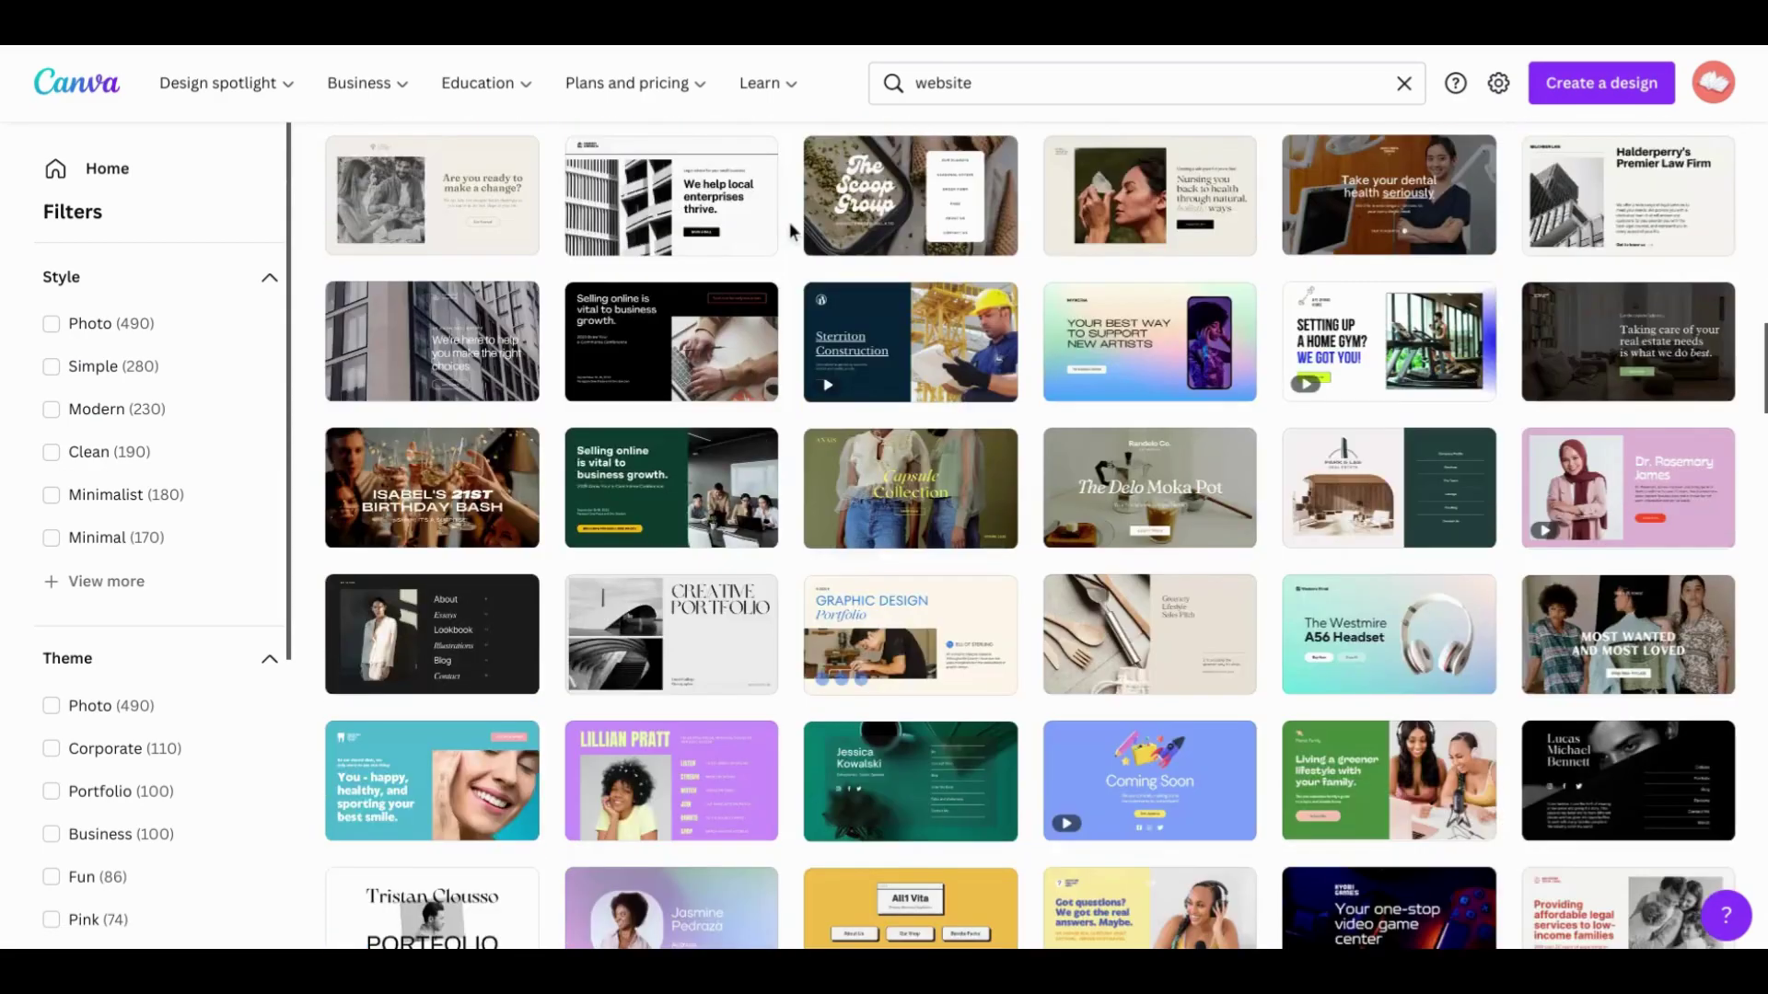
{"action": "scroll", "coordinate": [788, 223], "scroll_direction": "down", "scroll_amount": 12}
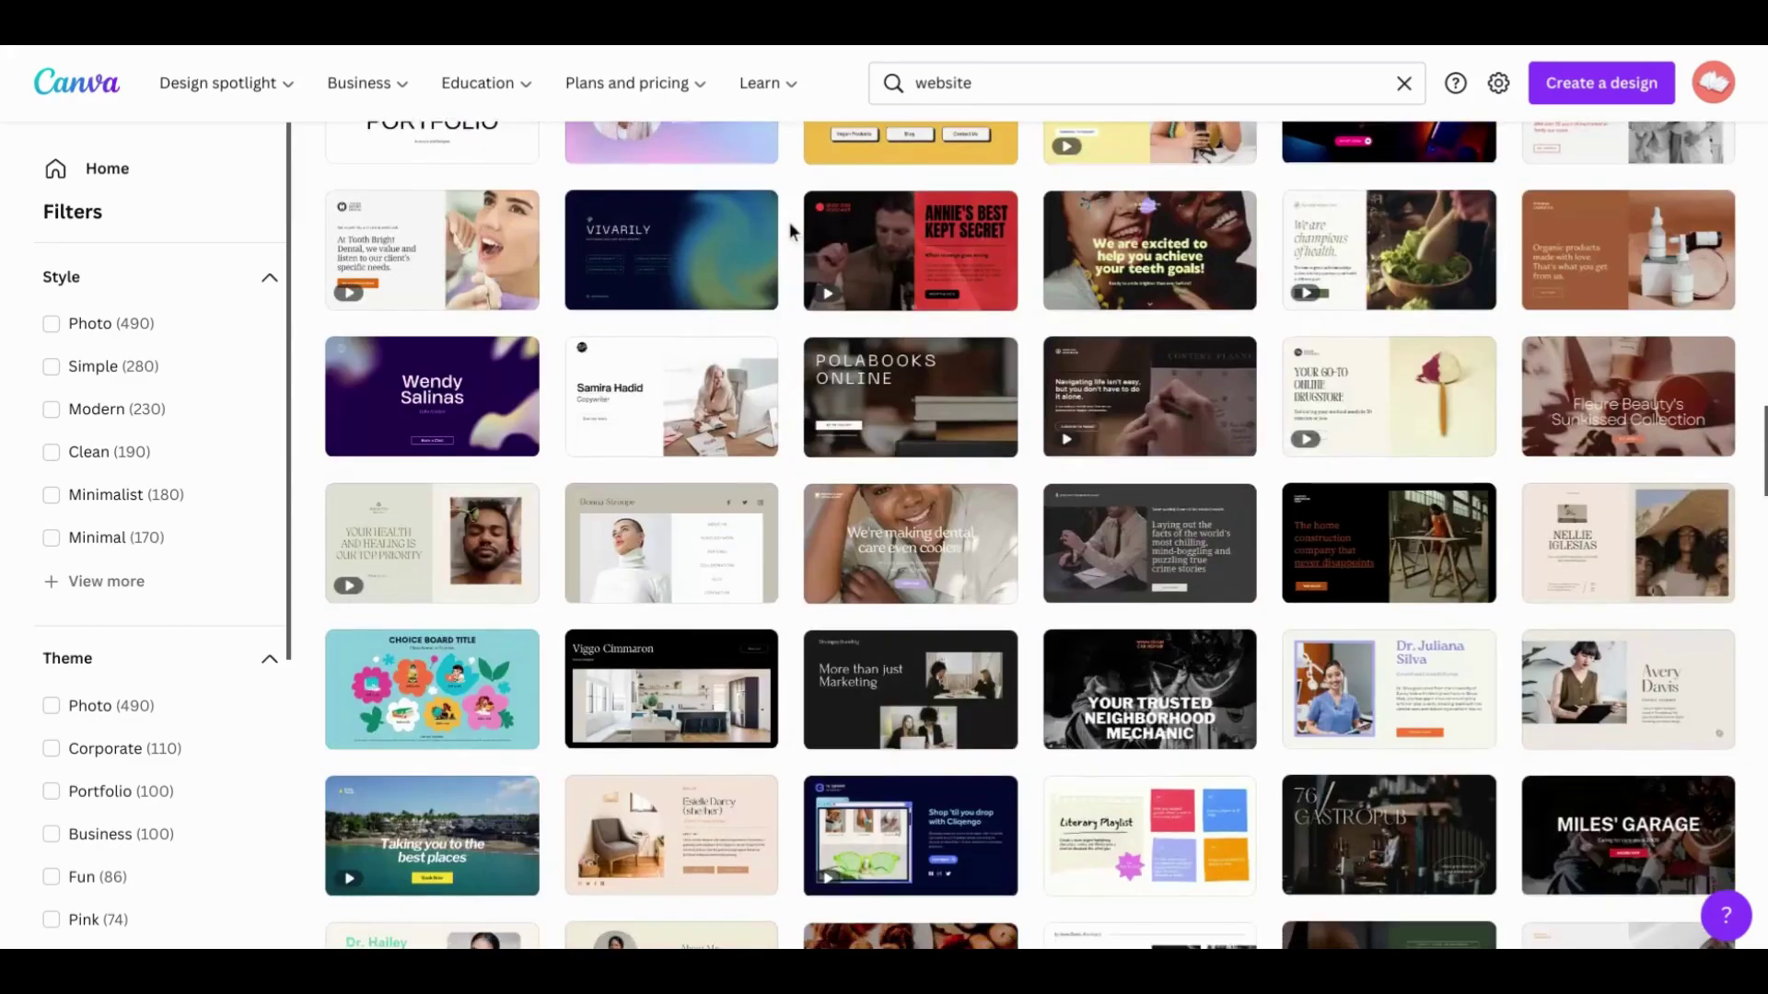
{"action": "scroll", "coordinate": [788, 222], "scroll_direction": "down", "scroll_amount": 12}
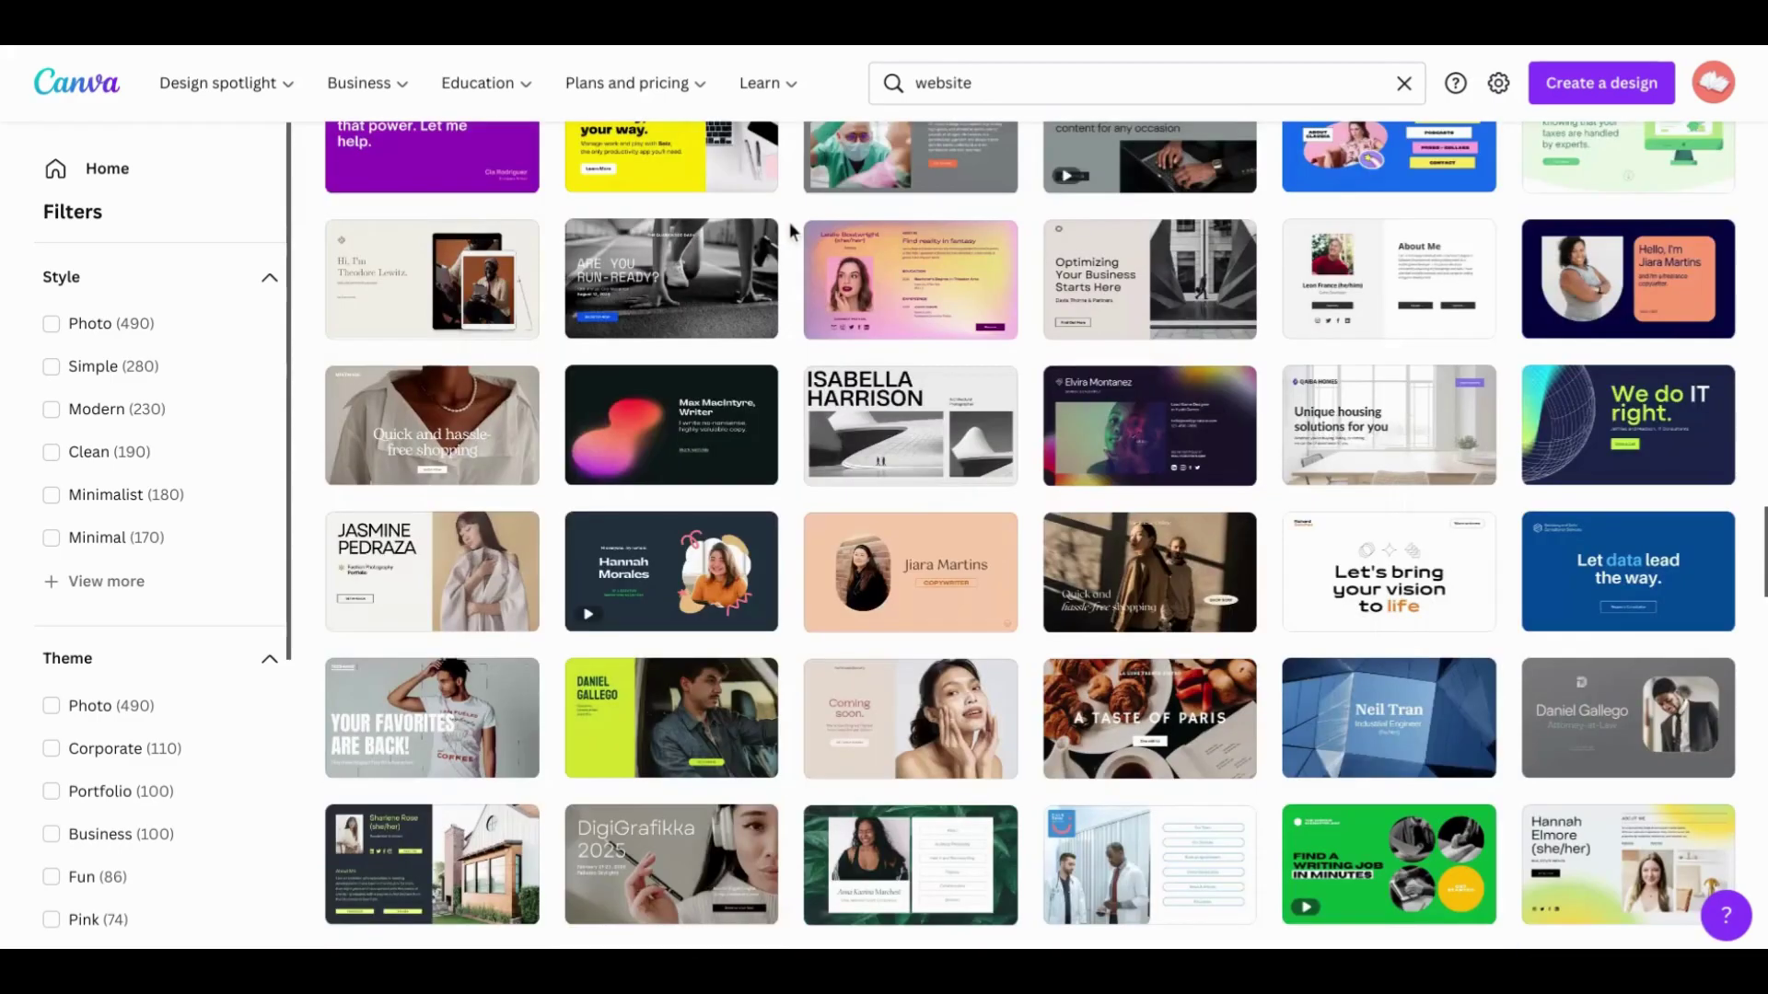
{"action": "scroll", "coordinate": [789, 223], "scroll_direction": "down", "scroll_amount": 7}
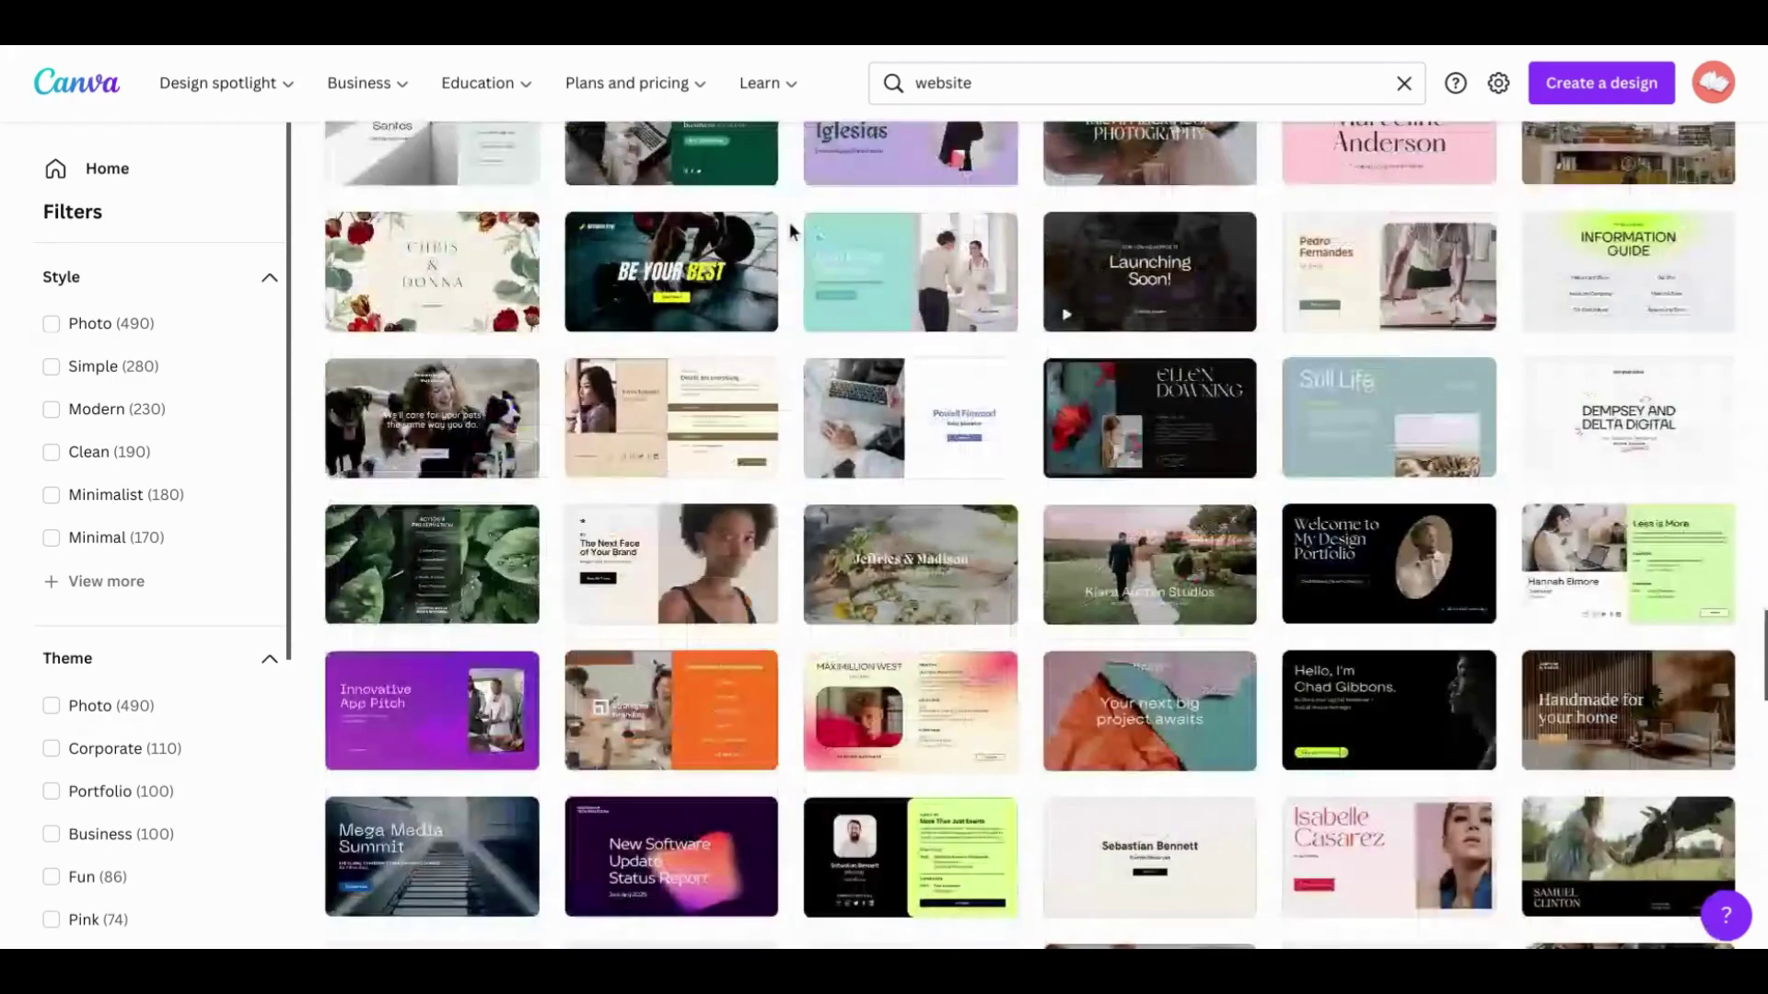
{"action": "scroll", "coordinate": [789, 223], "scroll_direction": "down", "scroll_amount": 1}
{"action": "scroll", "coordinate": [788, 223], "scroll_direction": "up", "scroll_amount": 2}
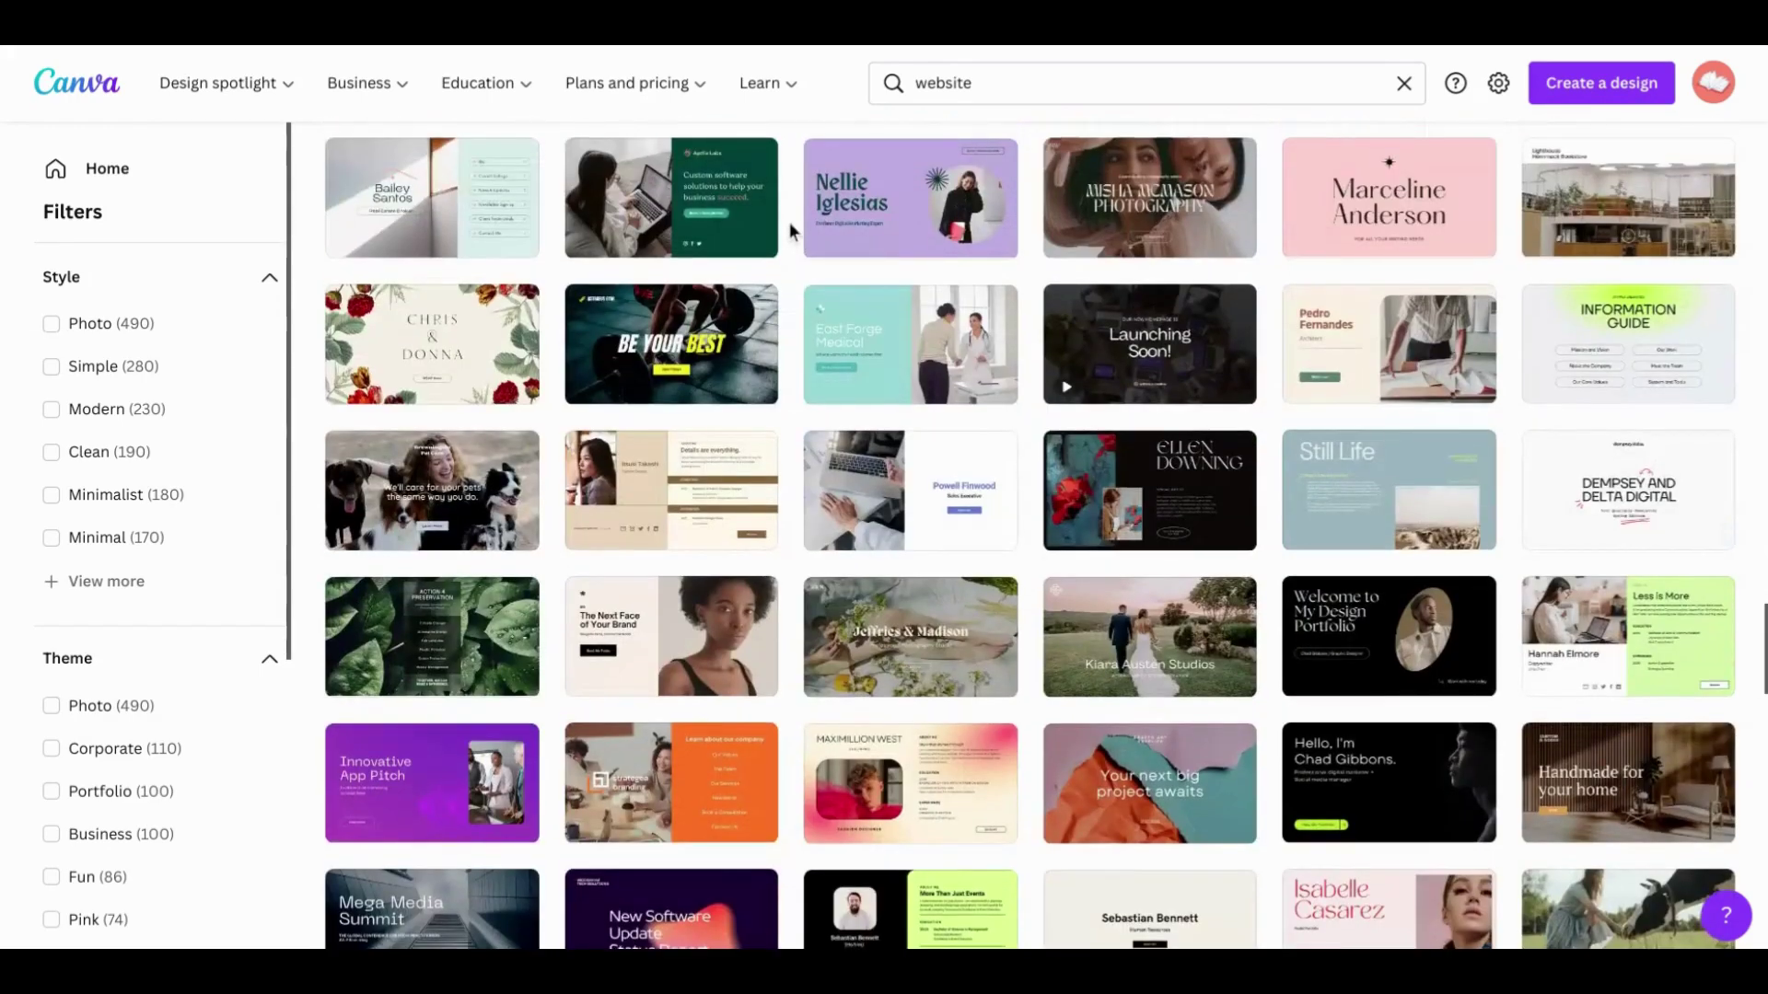
{"action": "scroll", "coordinate": [553, 267], "scroll_direction": "up", "scroll_amount": 1}
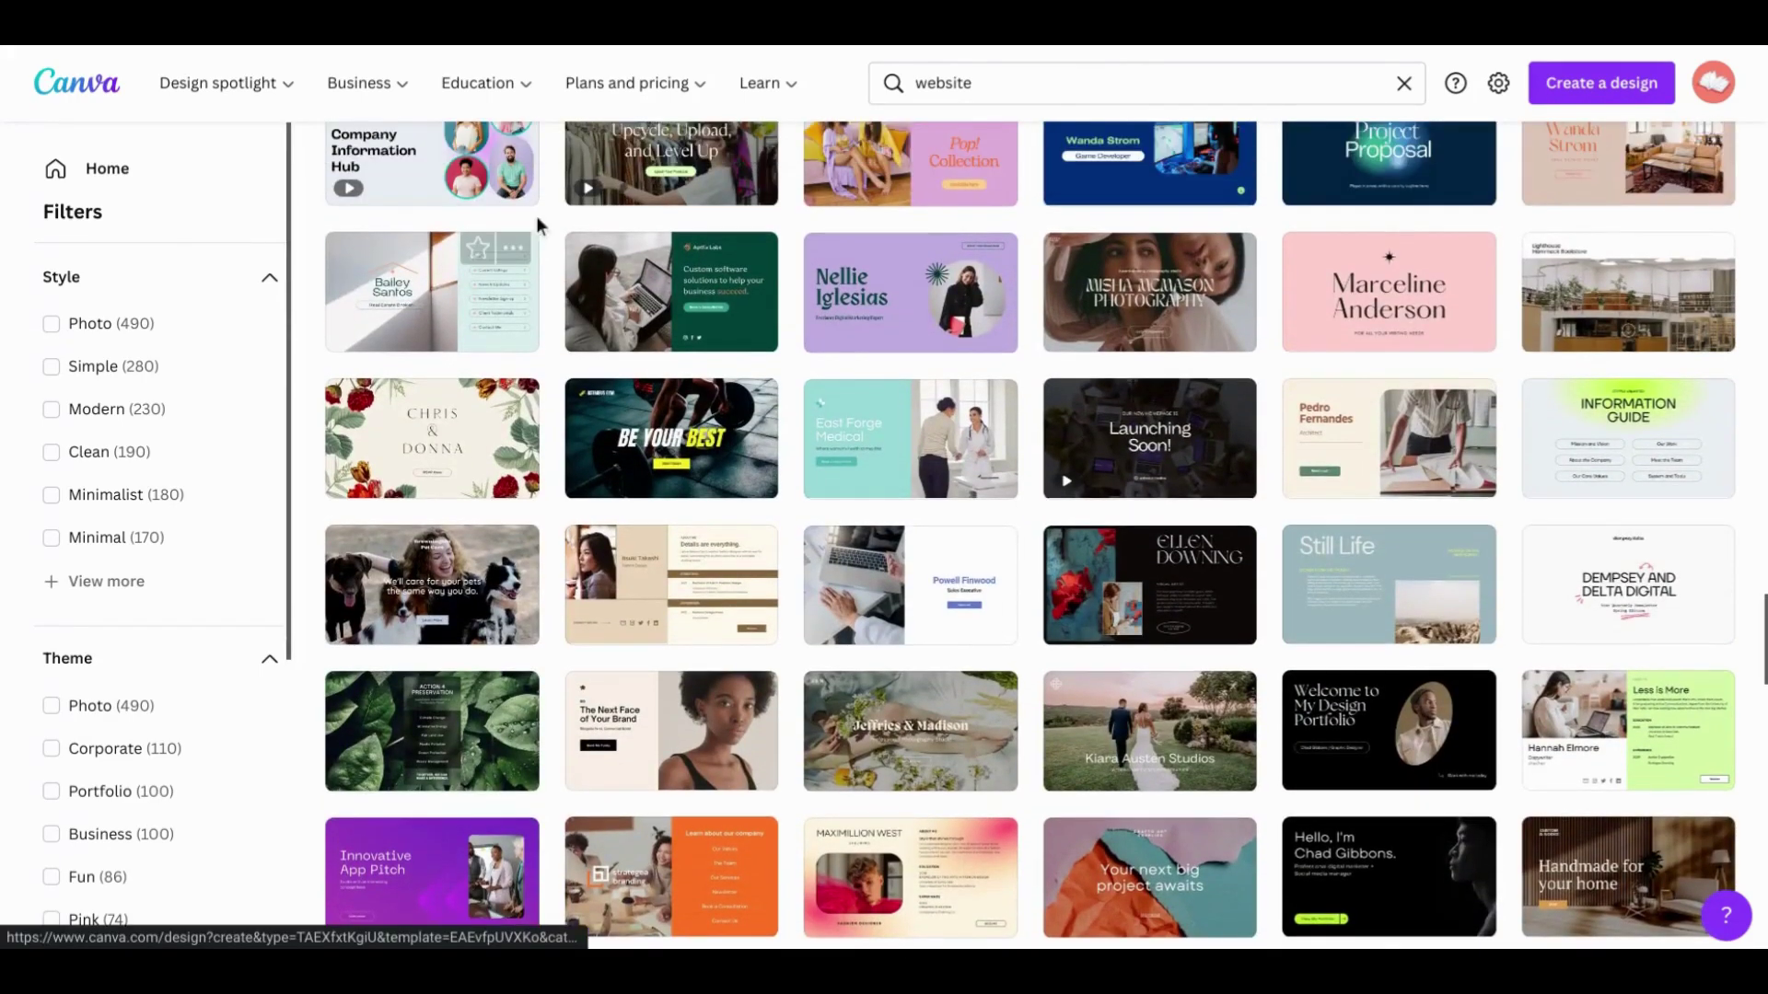
{"action": "mouse_move", "coordinate": [534, 281]}
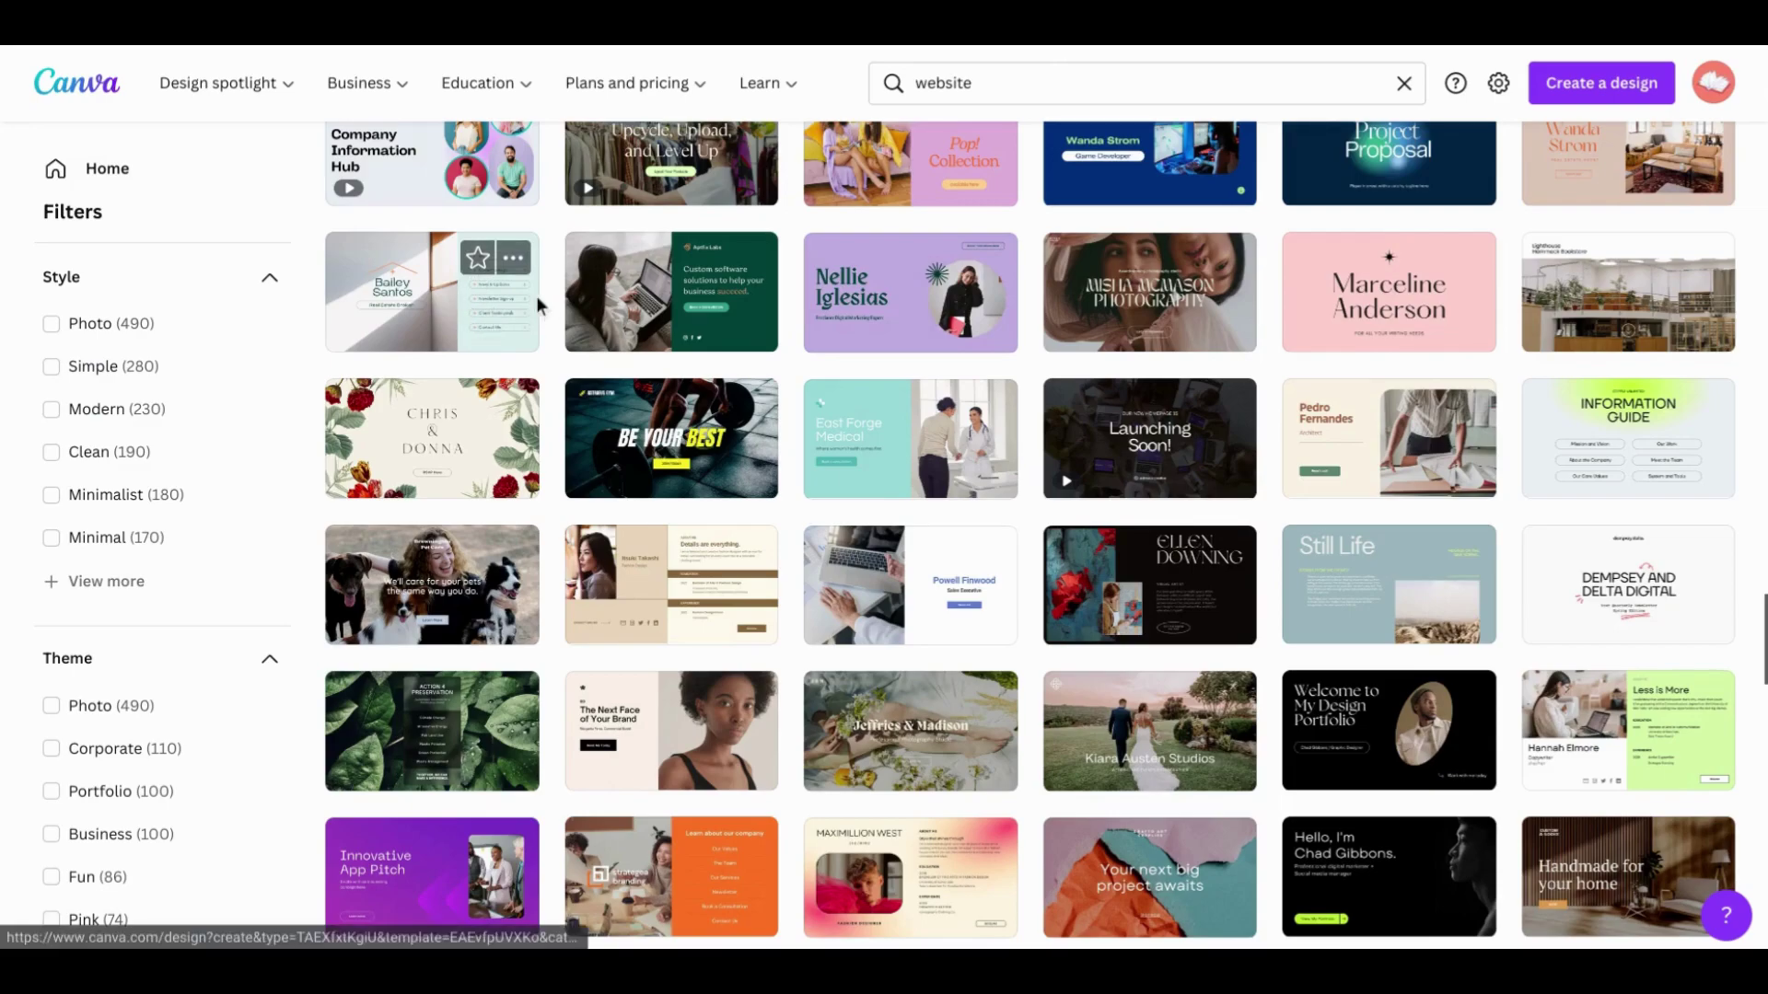
{"action": "scroll", "coordinate": [543, 308], "scroll_direction": "down", "scroll_amount": 8}
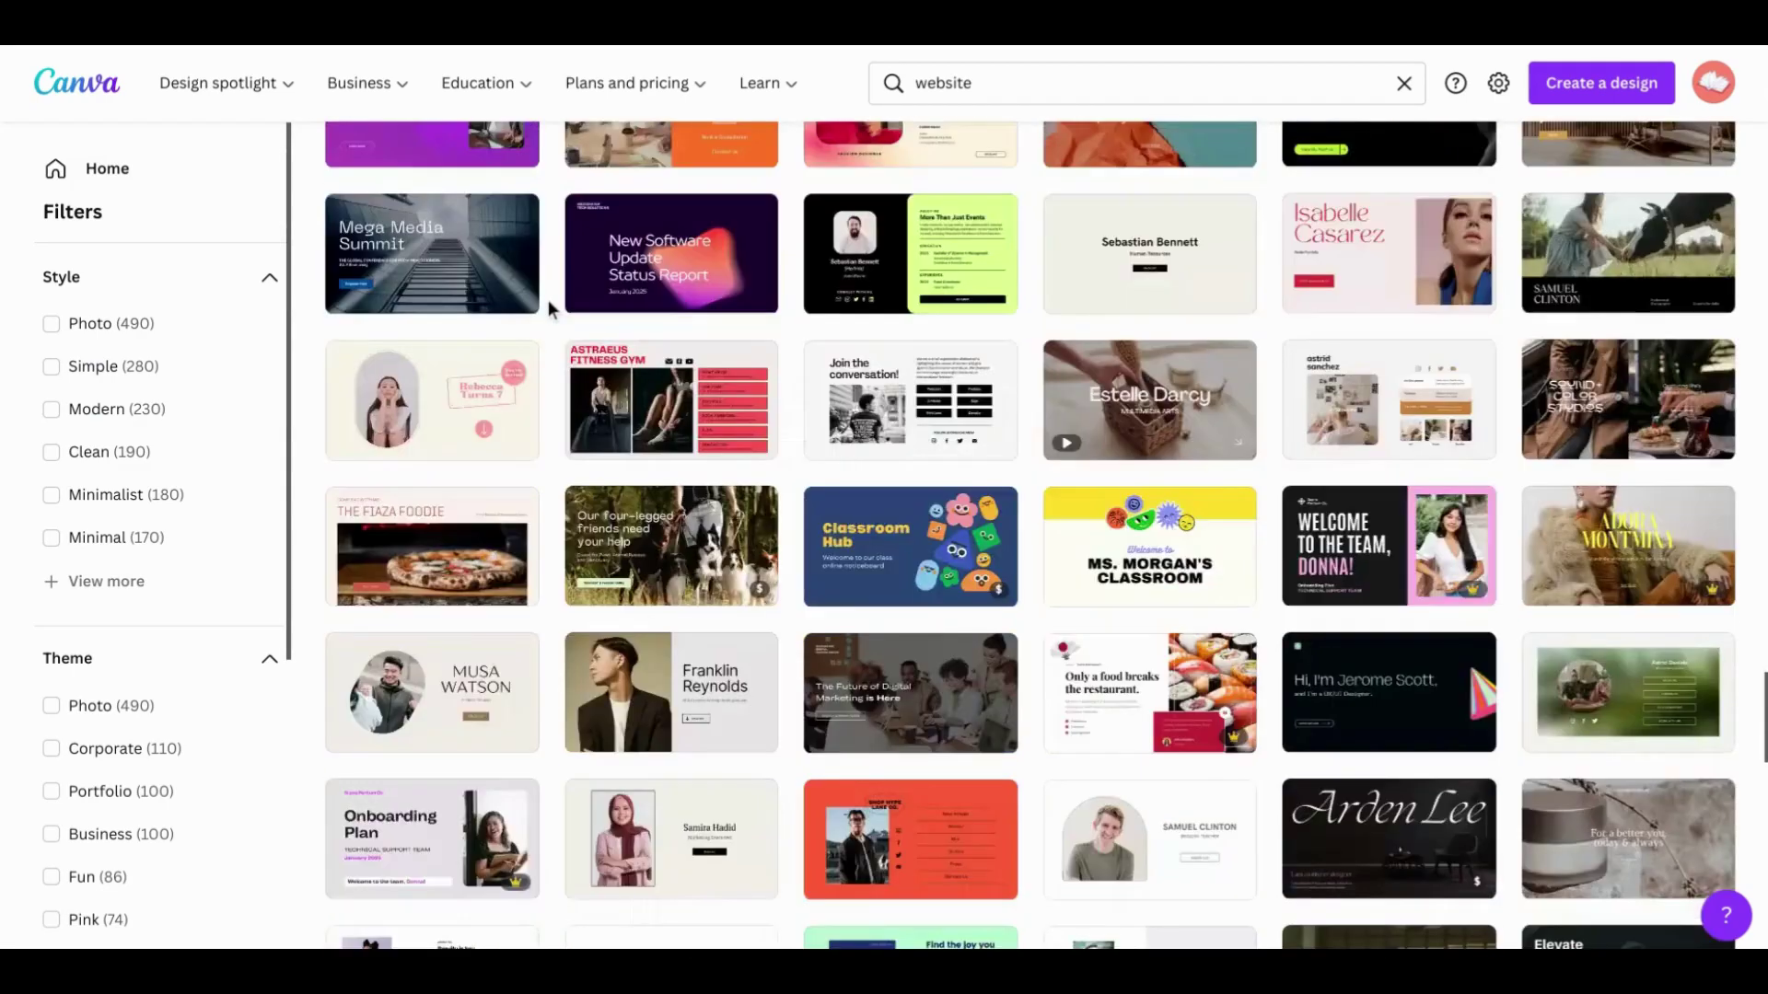
{"action": "scroll", "coordinate": [549, 308], "scroll_direction": "down", "scroll_amount": 7}
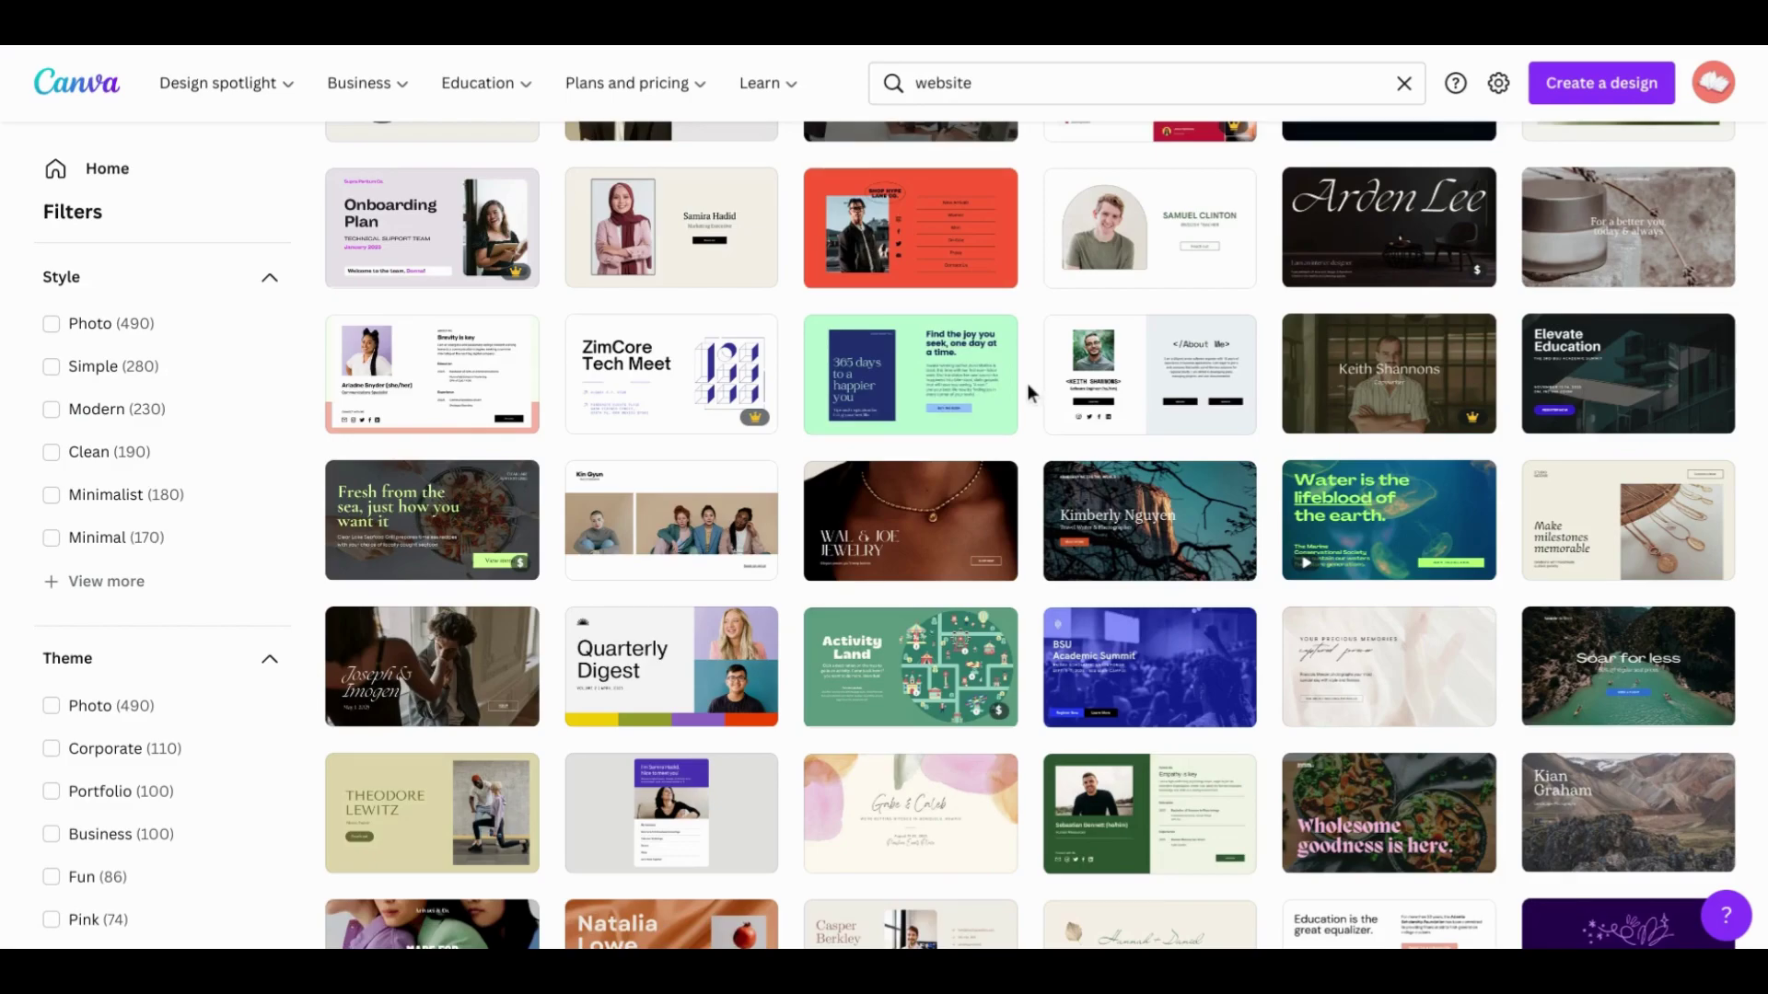
{"action": "mouse_move", "coordinate": [986, 390]}
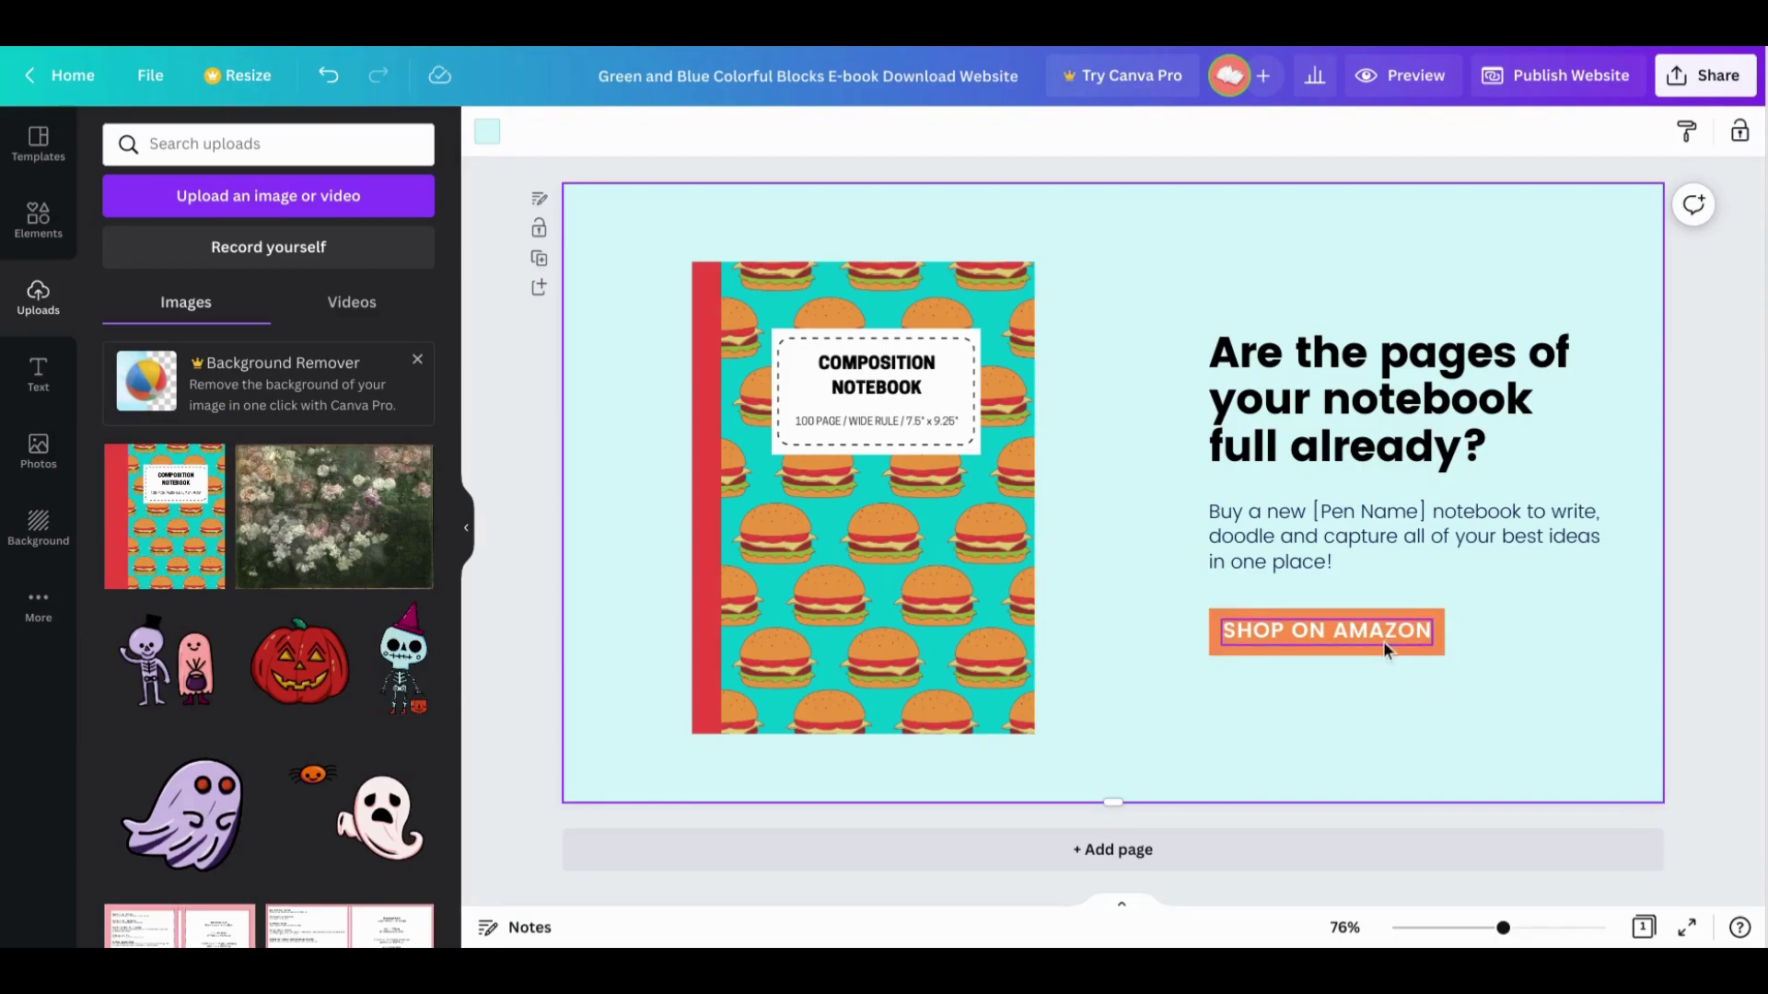
Deselect the page to view the burger notebook cover beside the headline and button.
{"action": "key", "text": "Escape"}
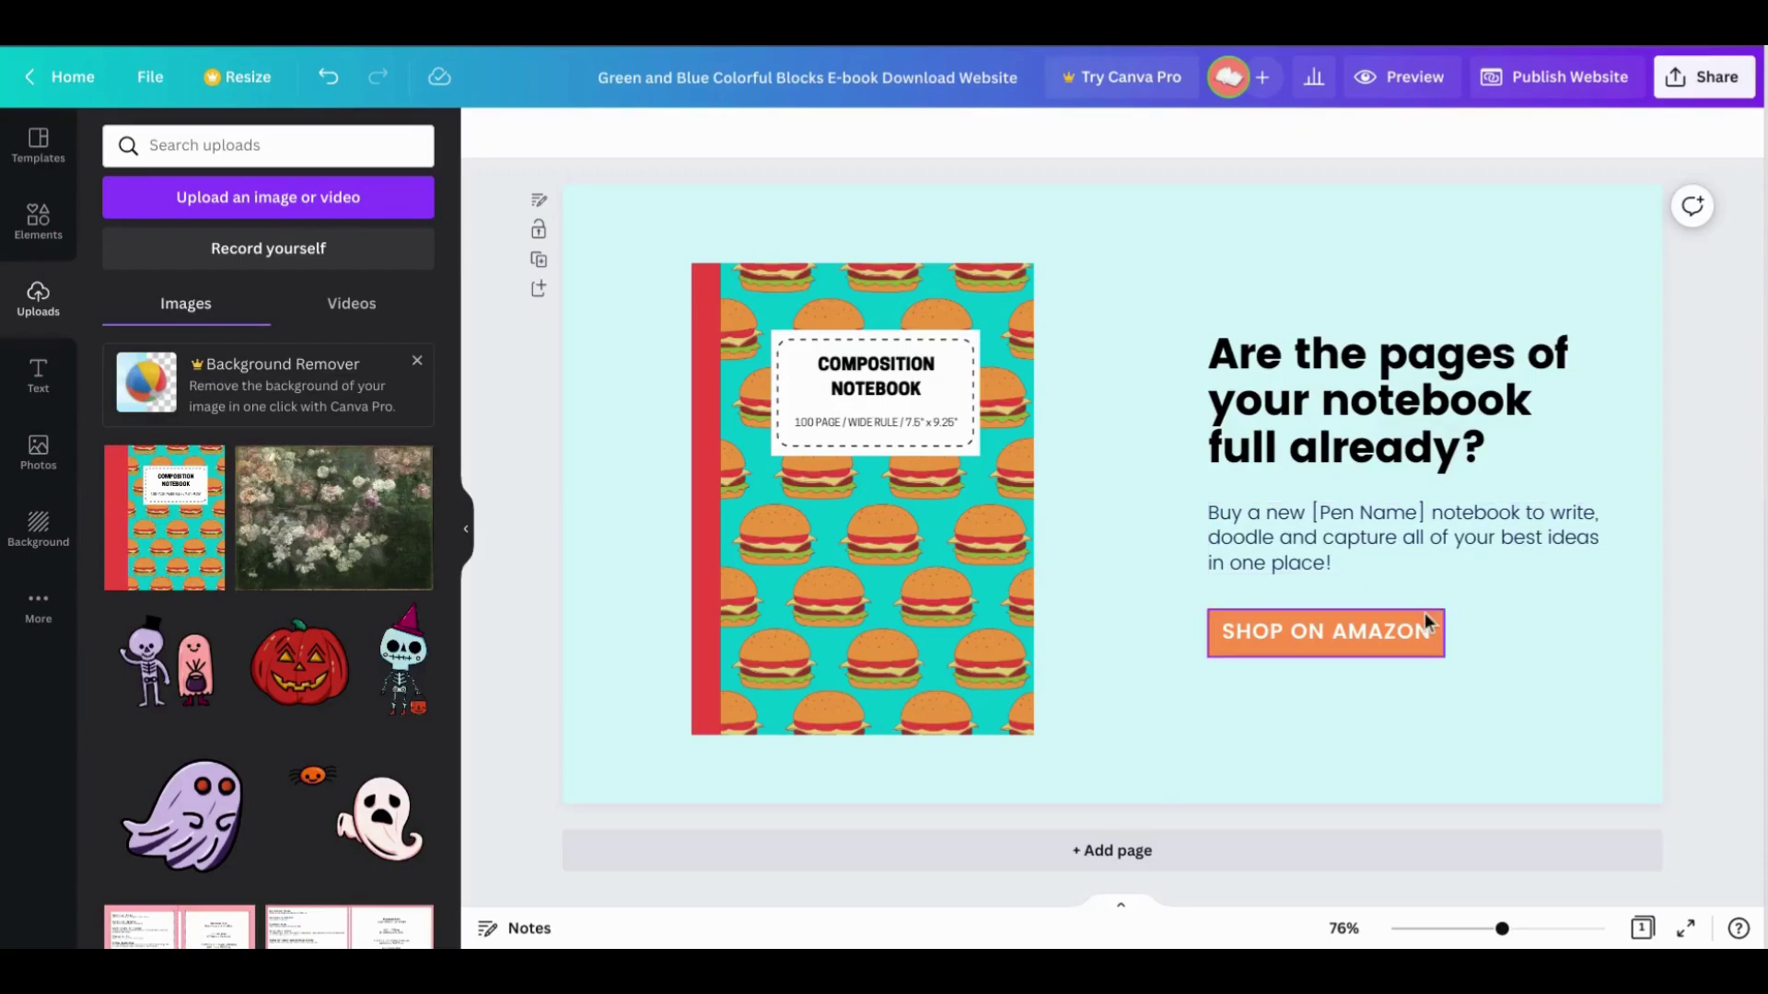
Link the SHOP ON AMAZON button text to the notebook's Amazon product page URL.
{"action": "left_click", "coordinate": [1372, 632]}
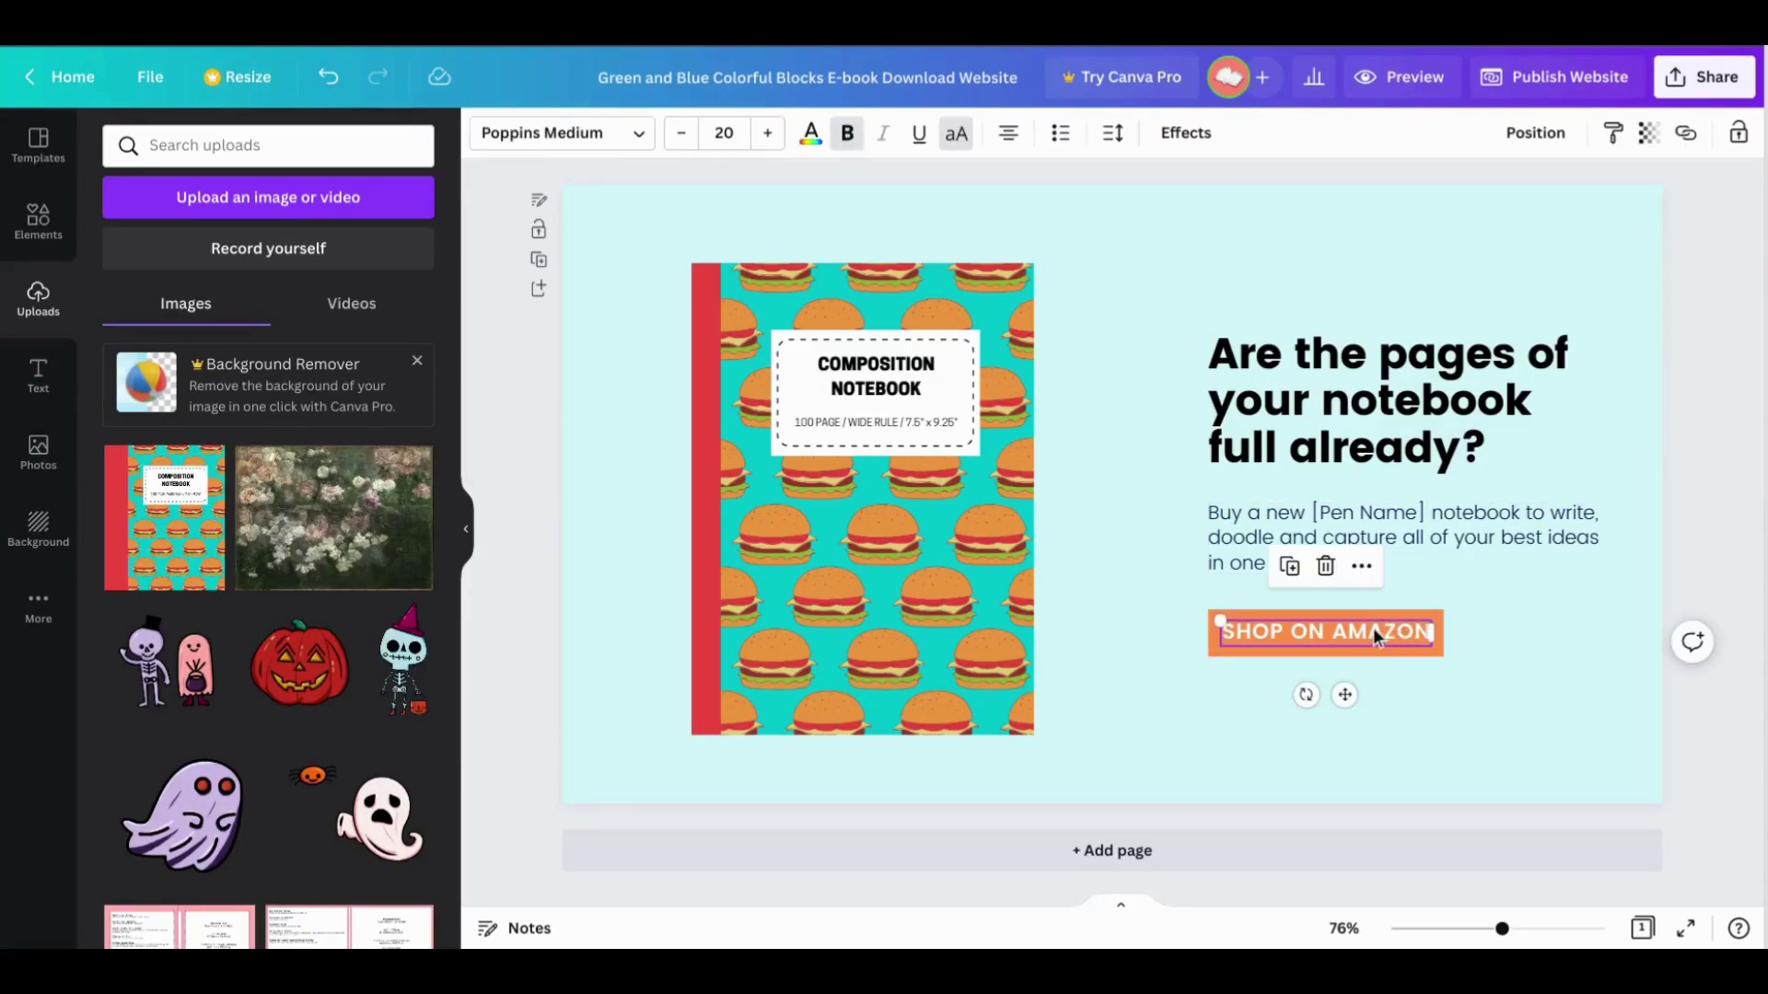
{"action": "left_click", "coordinate": [1688, 135]}
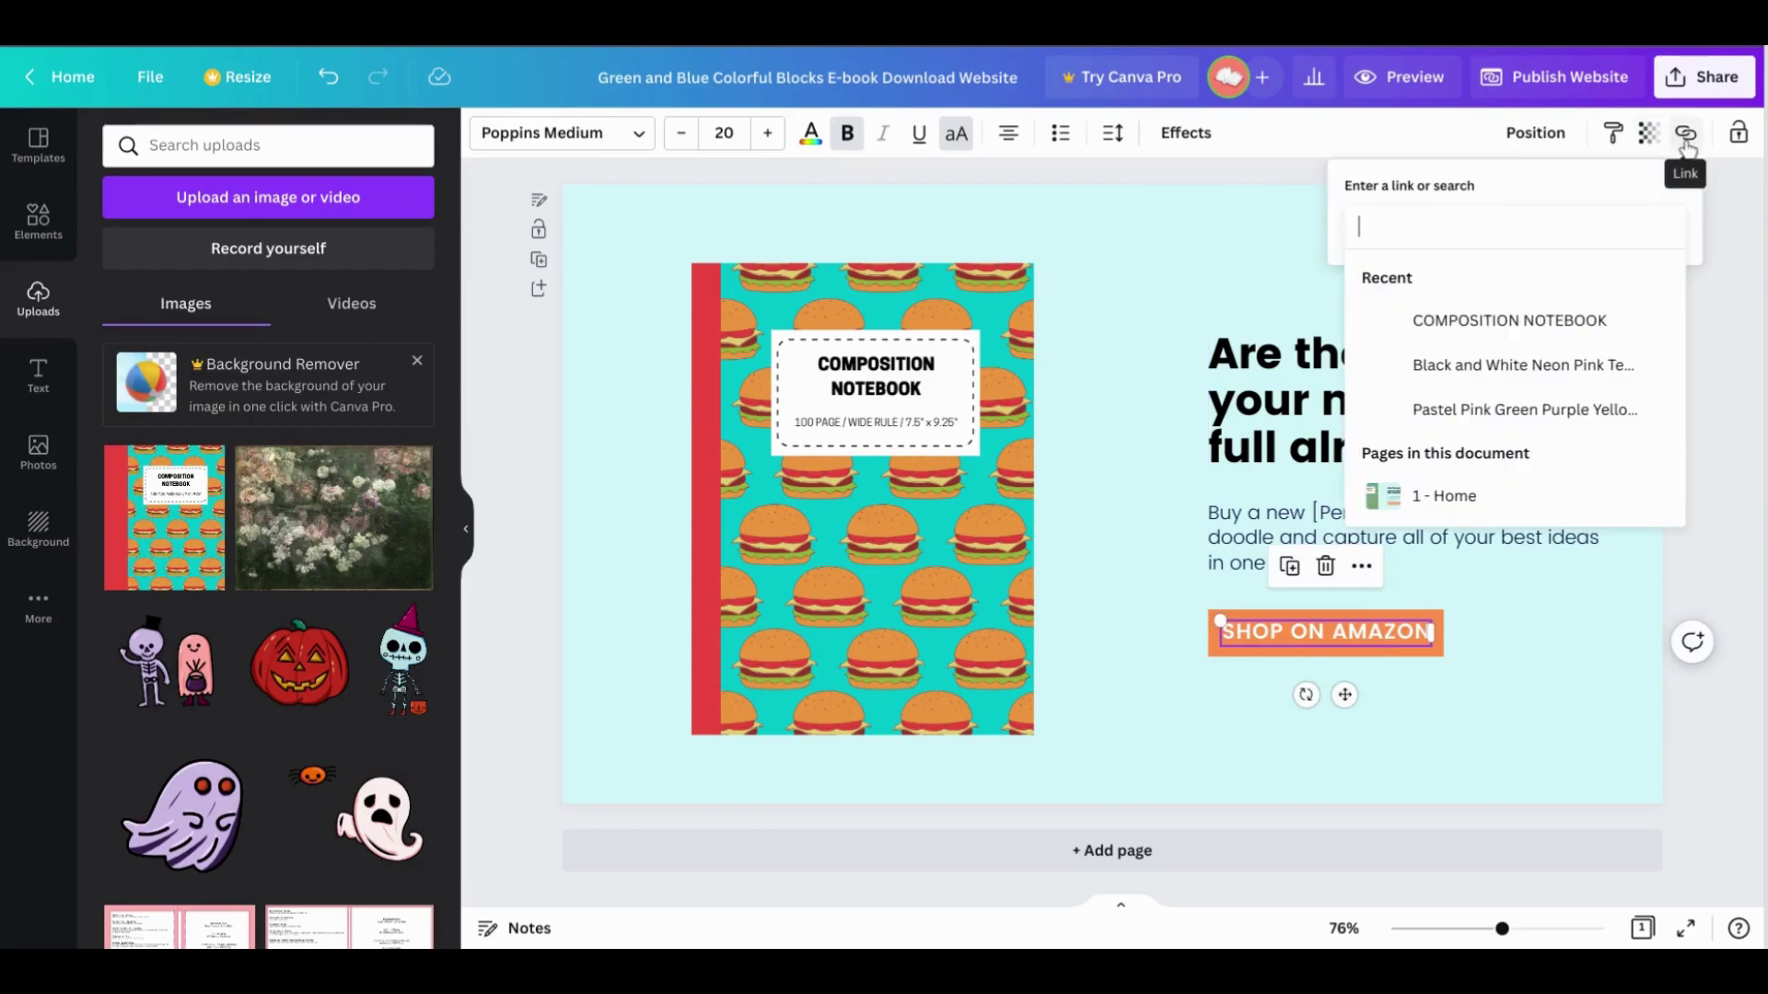
{"action": "right_click", "coordinate": [1516, 222]}
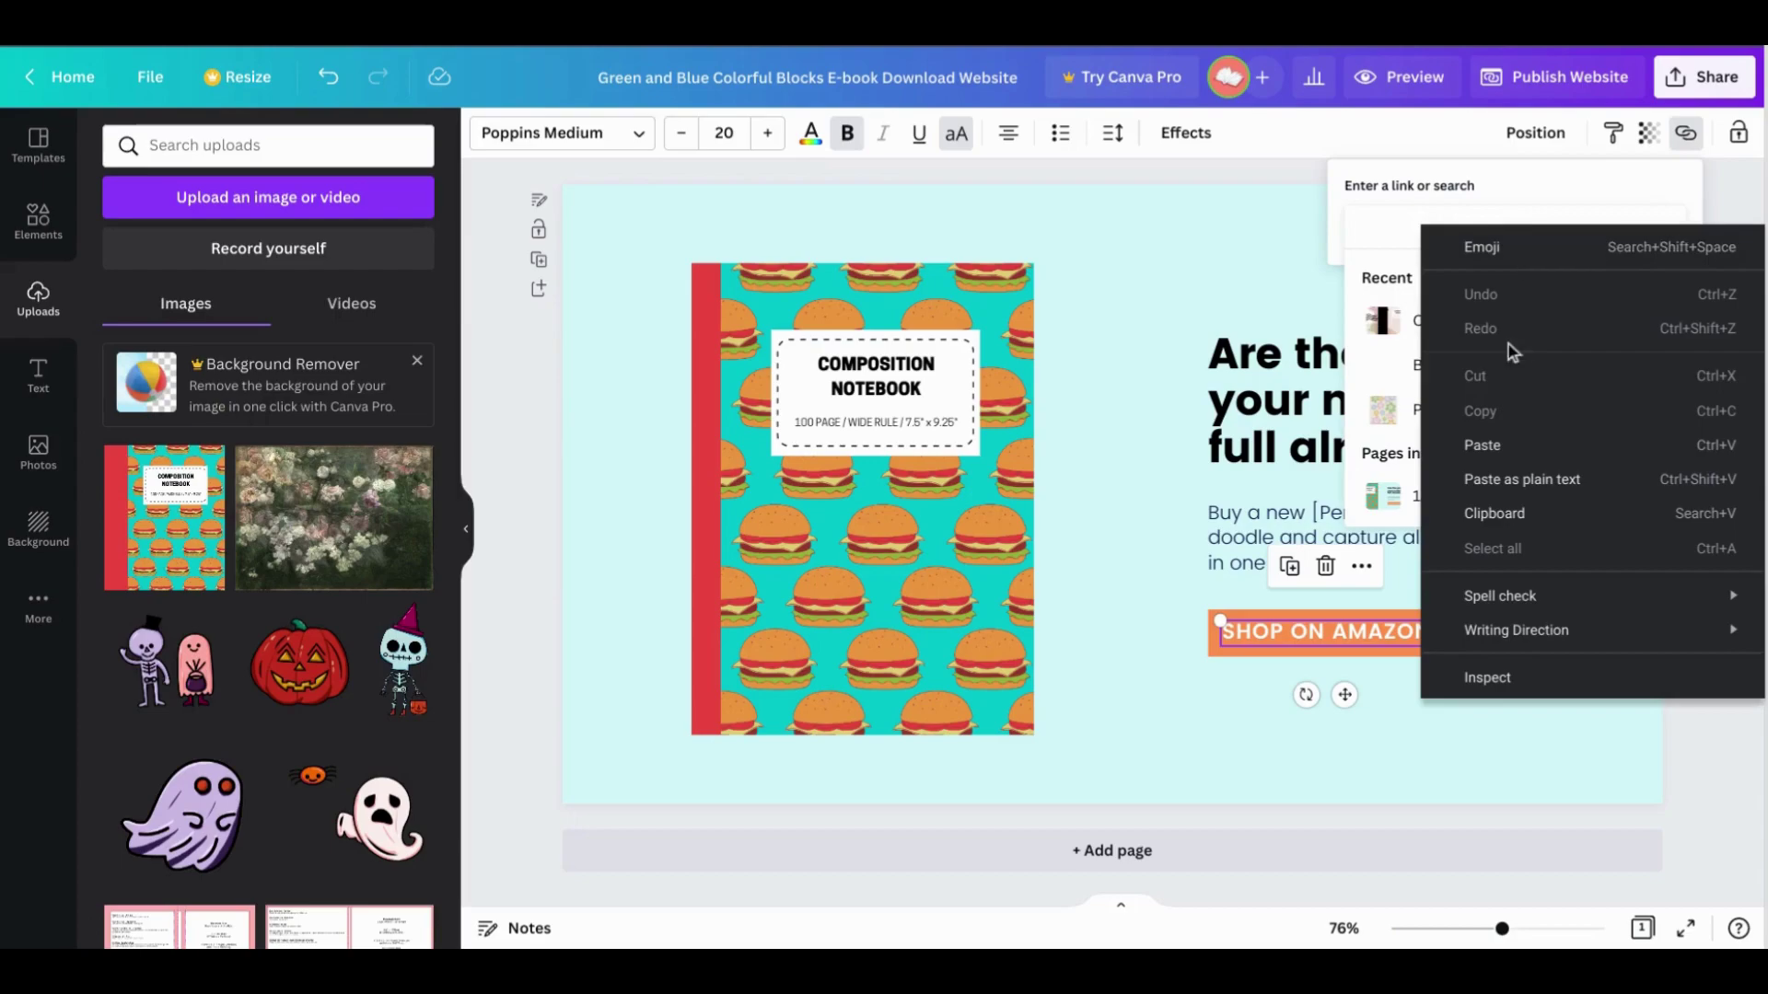
{"action": "left_click", "coordinate": [1514, 445]}
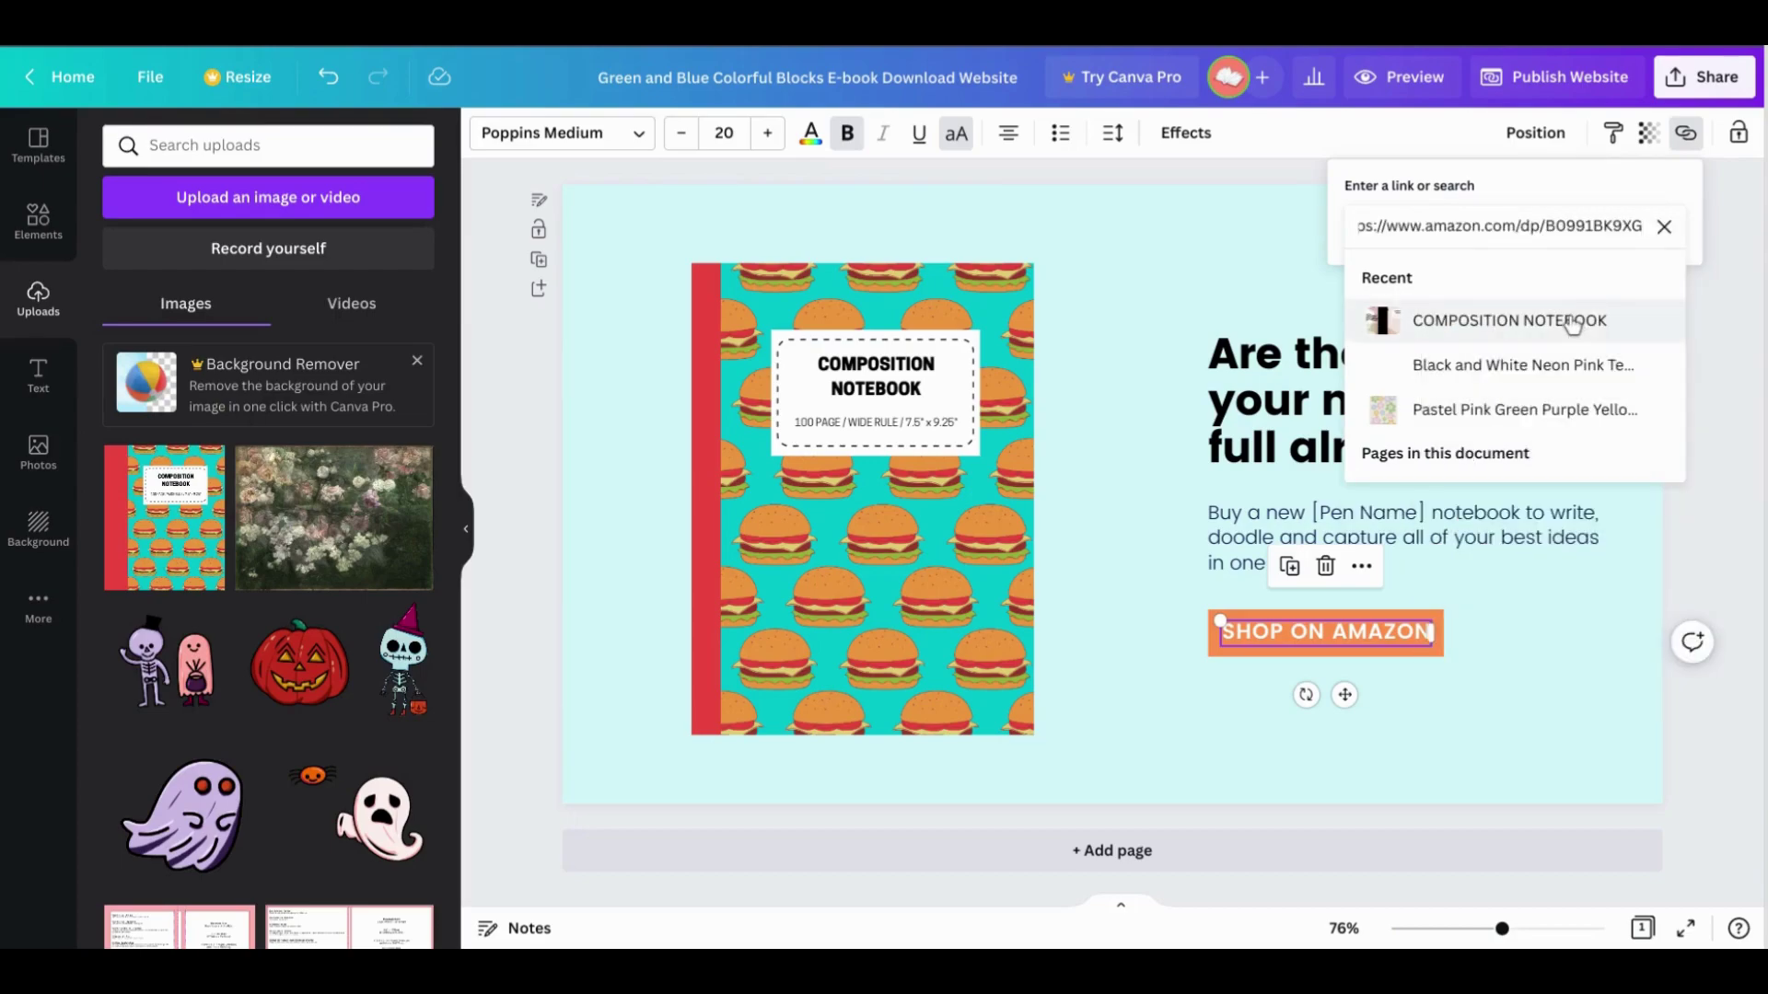
{"action": "key", "text": "Return"}
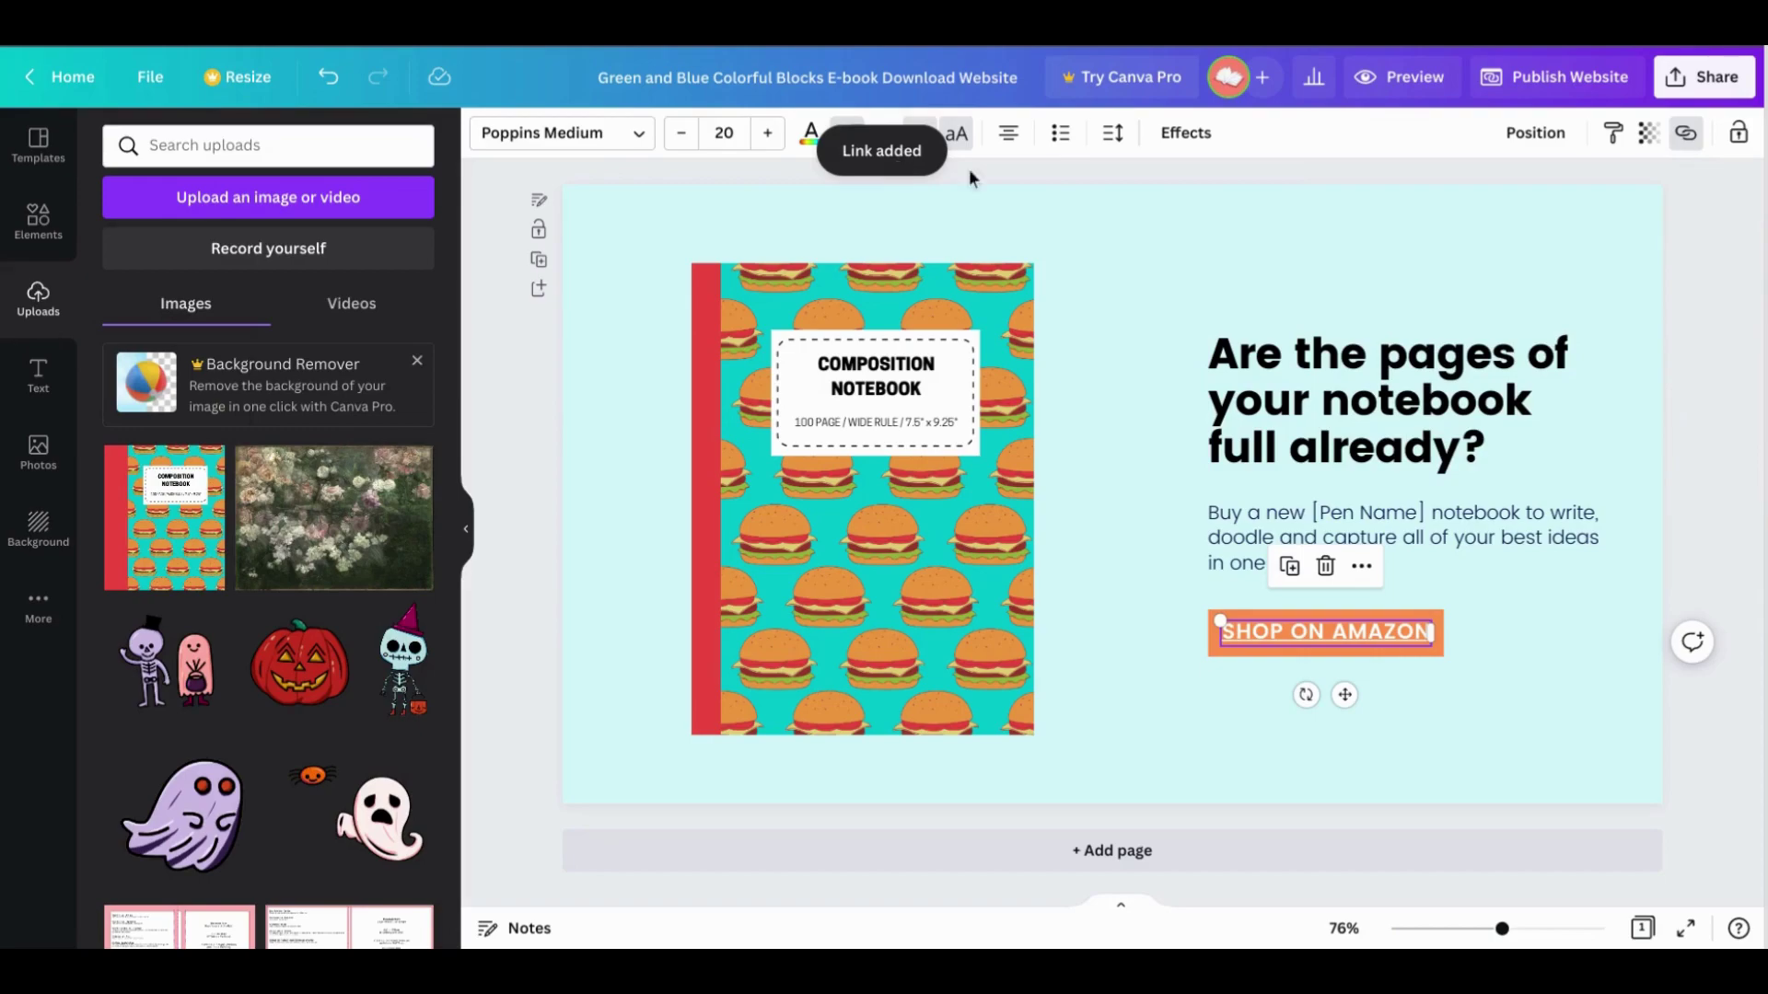
Preview the notebook page as a website in both mobile and desktop views.
{"action": "left_click", "coordinate": [1388, 92]}
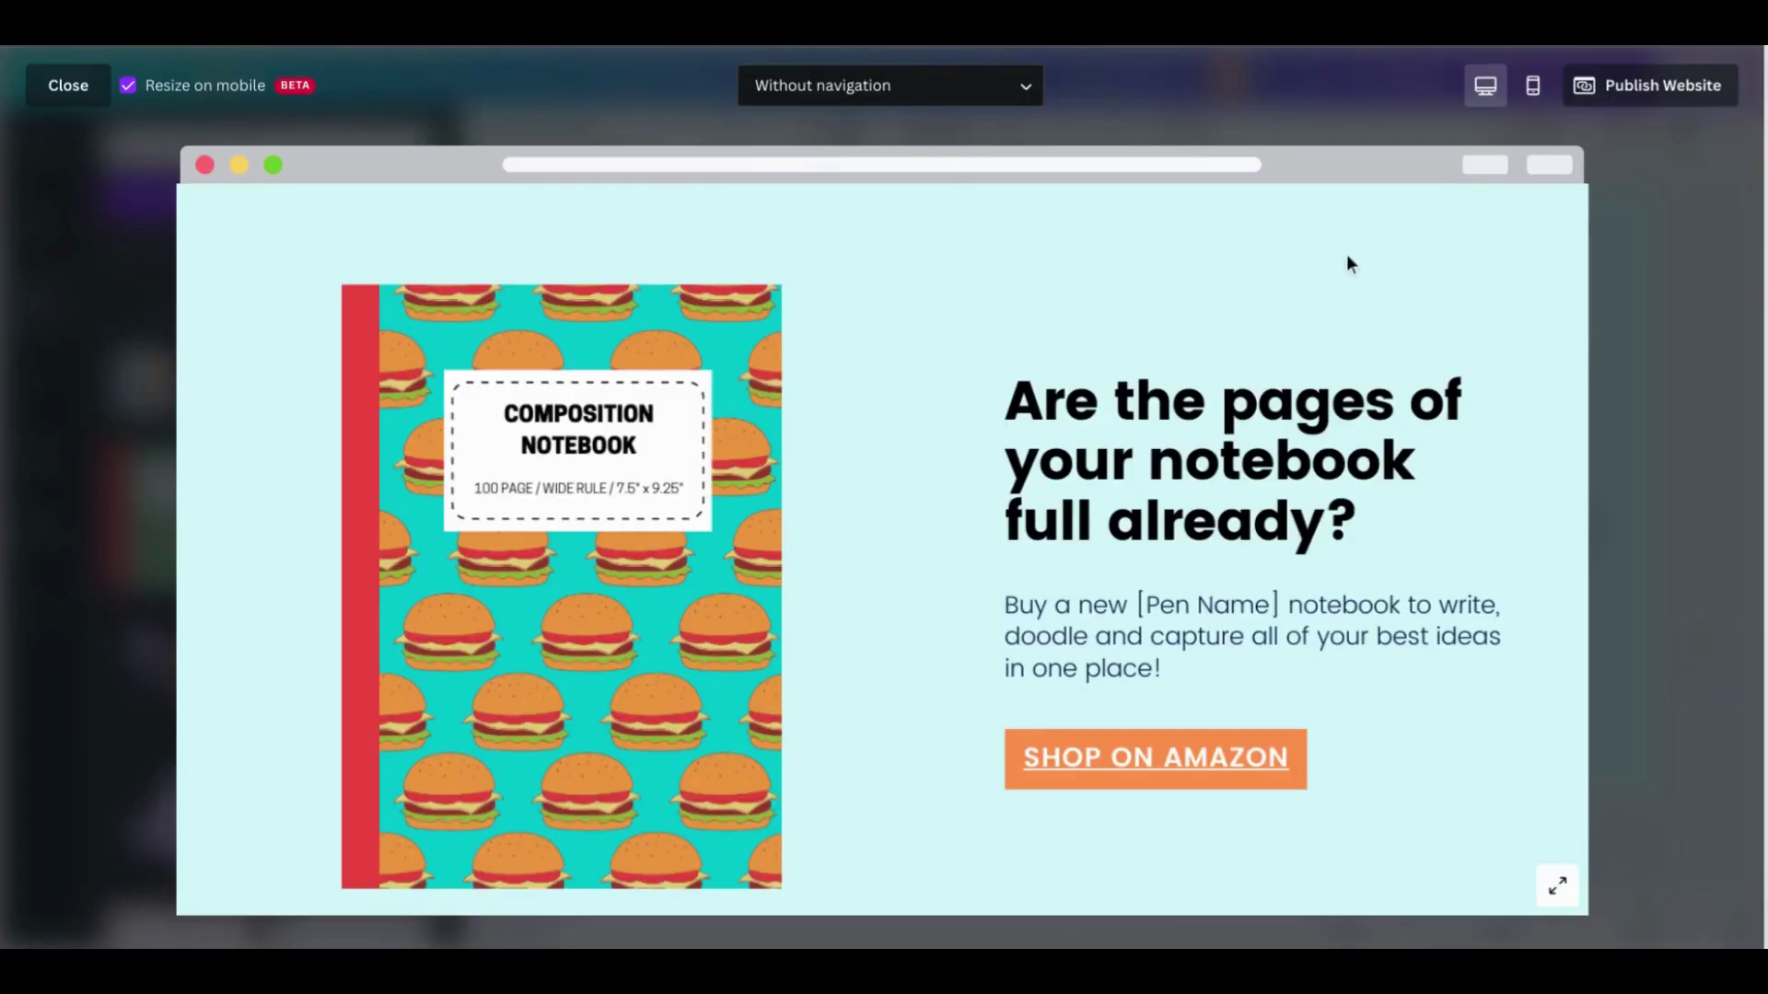
{"action": "left_click", "coordinate": [1532, 86]}
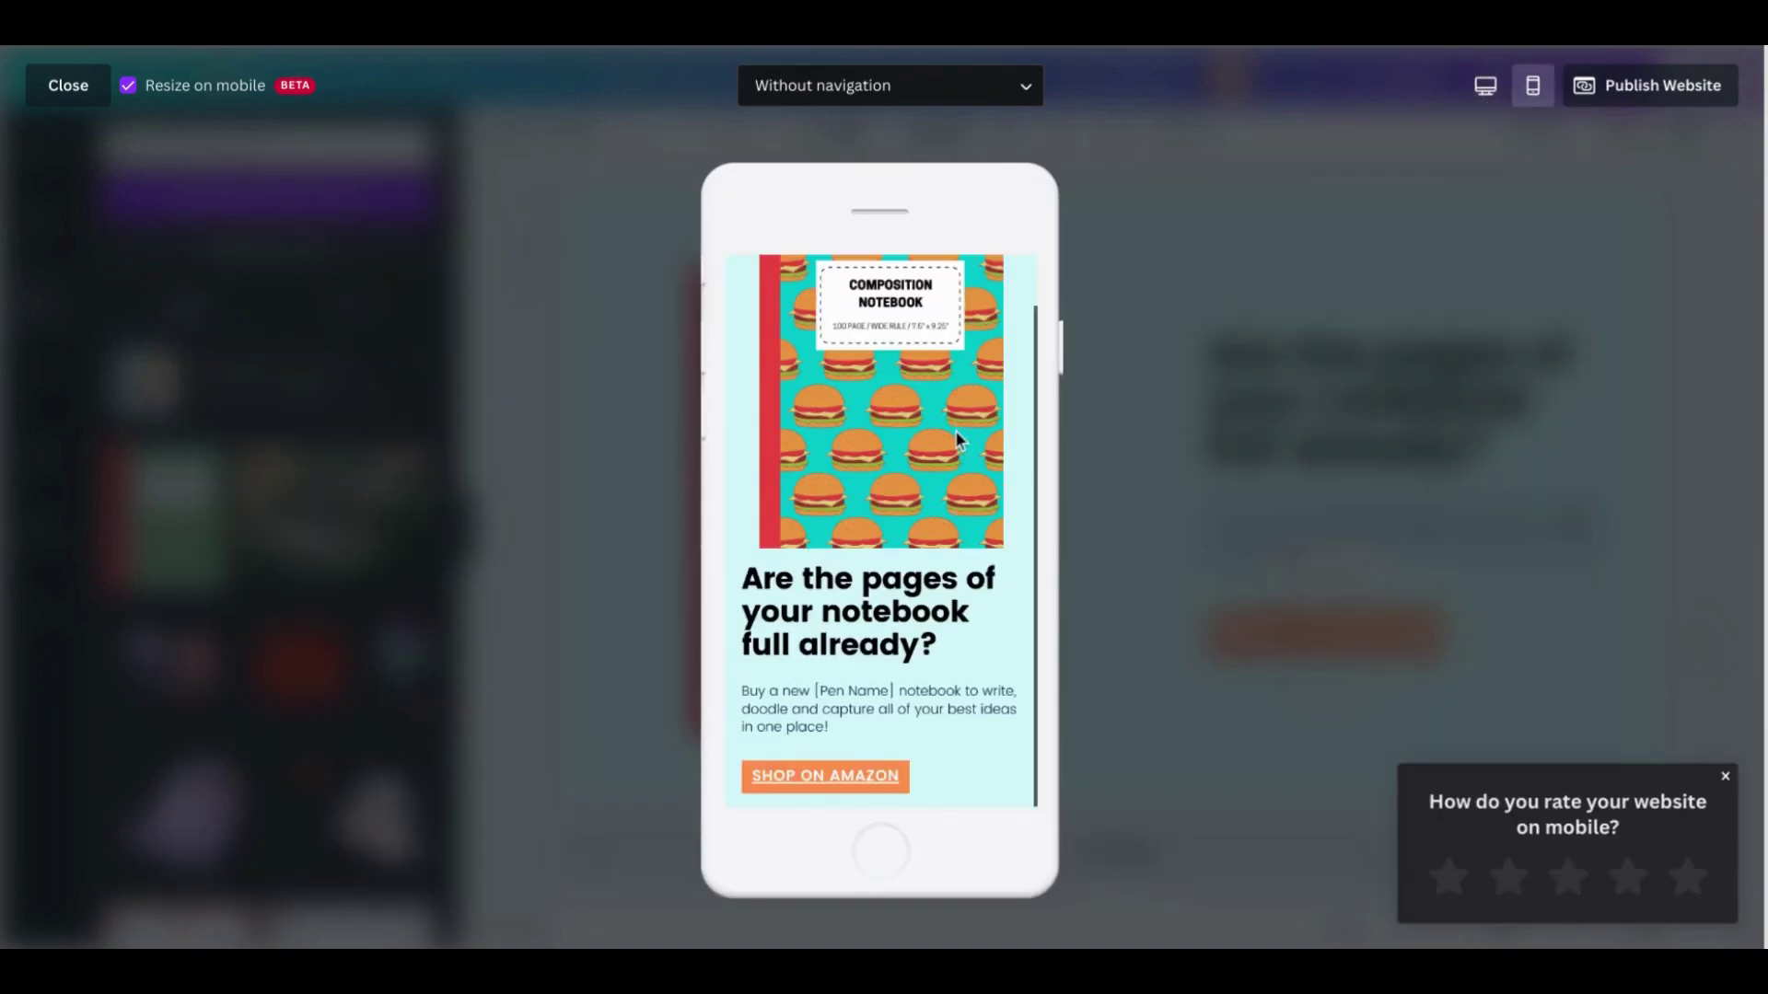
{"action": "left_click", "coordinate": [1485, 81]}
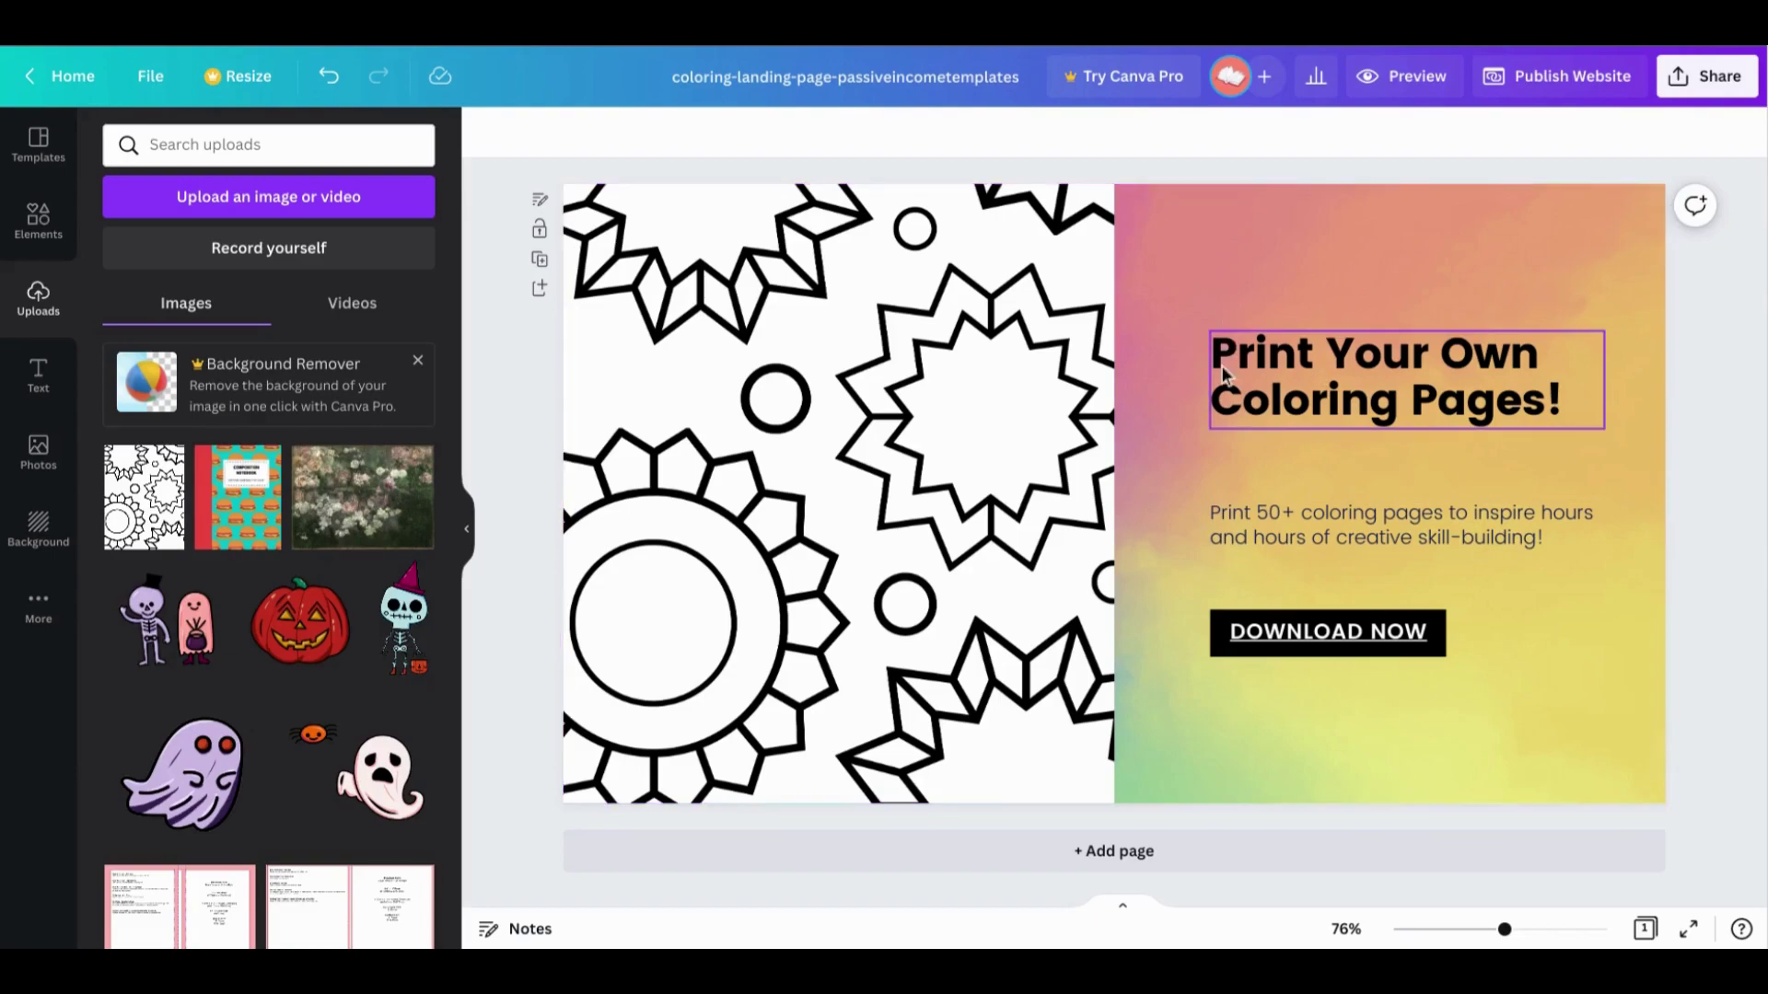
{"action": "left_click", "coordinate": [1394, 93]}
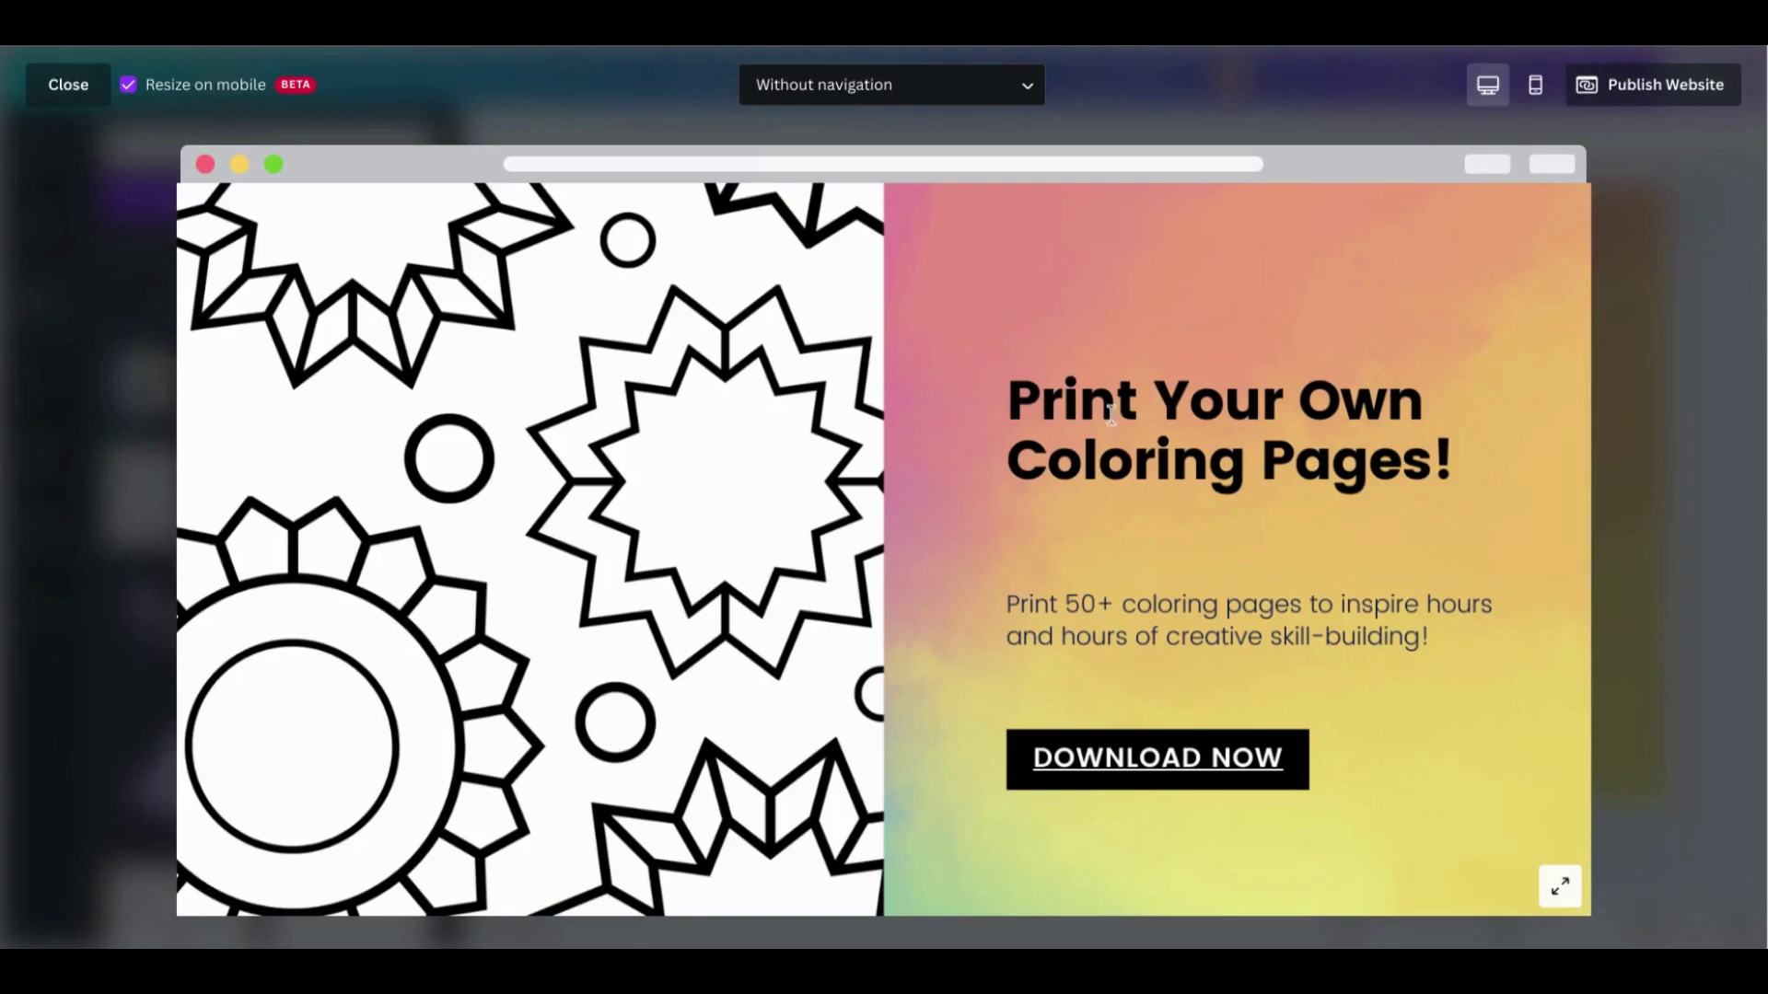
{"action": "scroll", "coordinate": [904, 440], "scroll_direction": "down", "scroll_amount": 1}
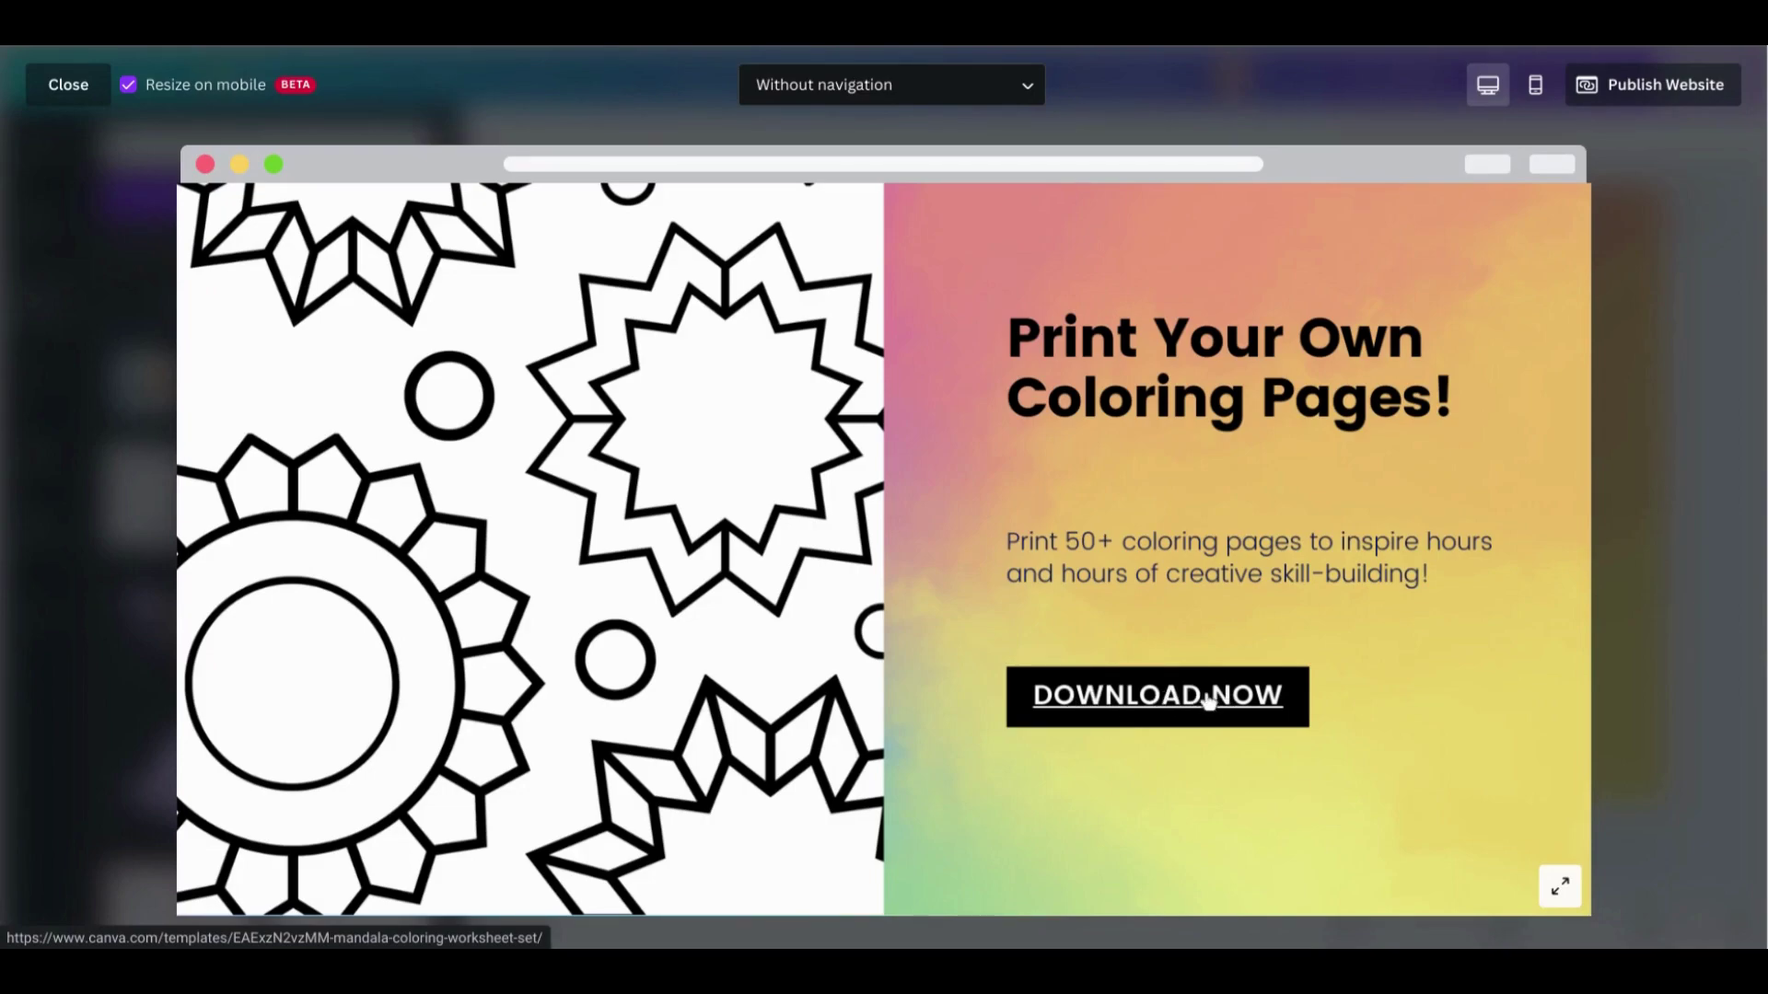
{"action": "left_click", "coordinate": [1630, 186]}
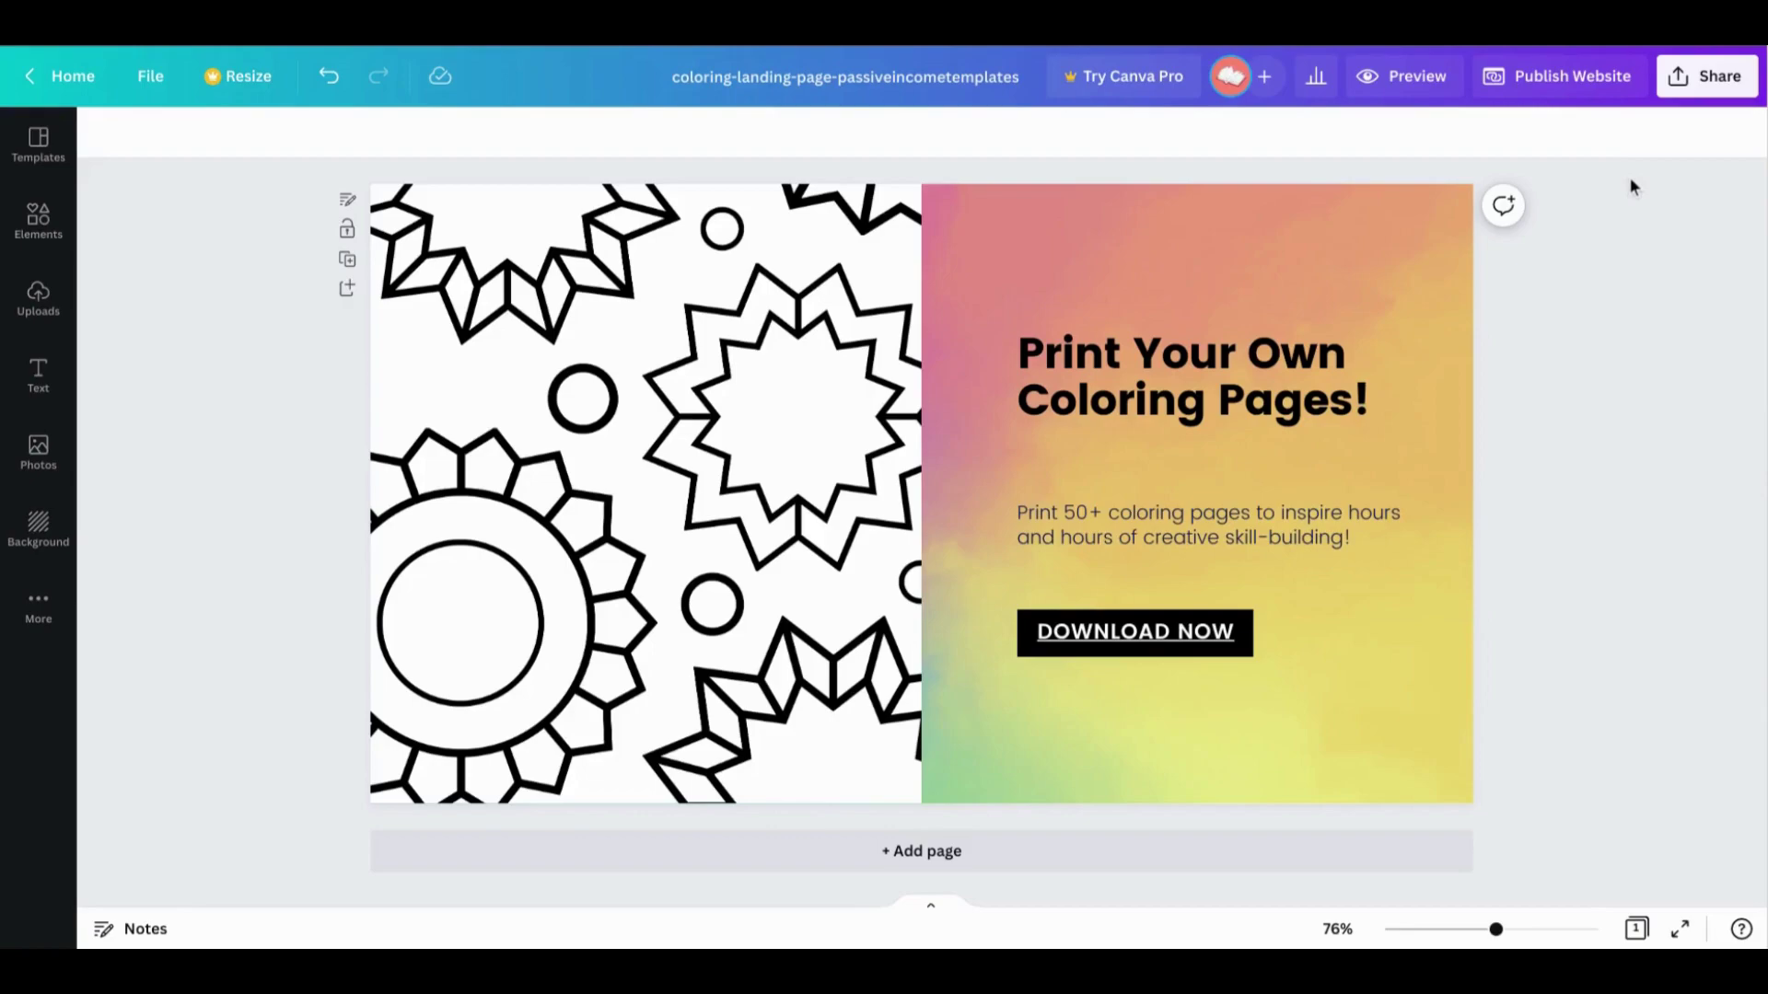
Start publishing the coloring page as a website on a free Canva domain.
{"action": "left_click", "coordinate": [1561, 88]}
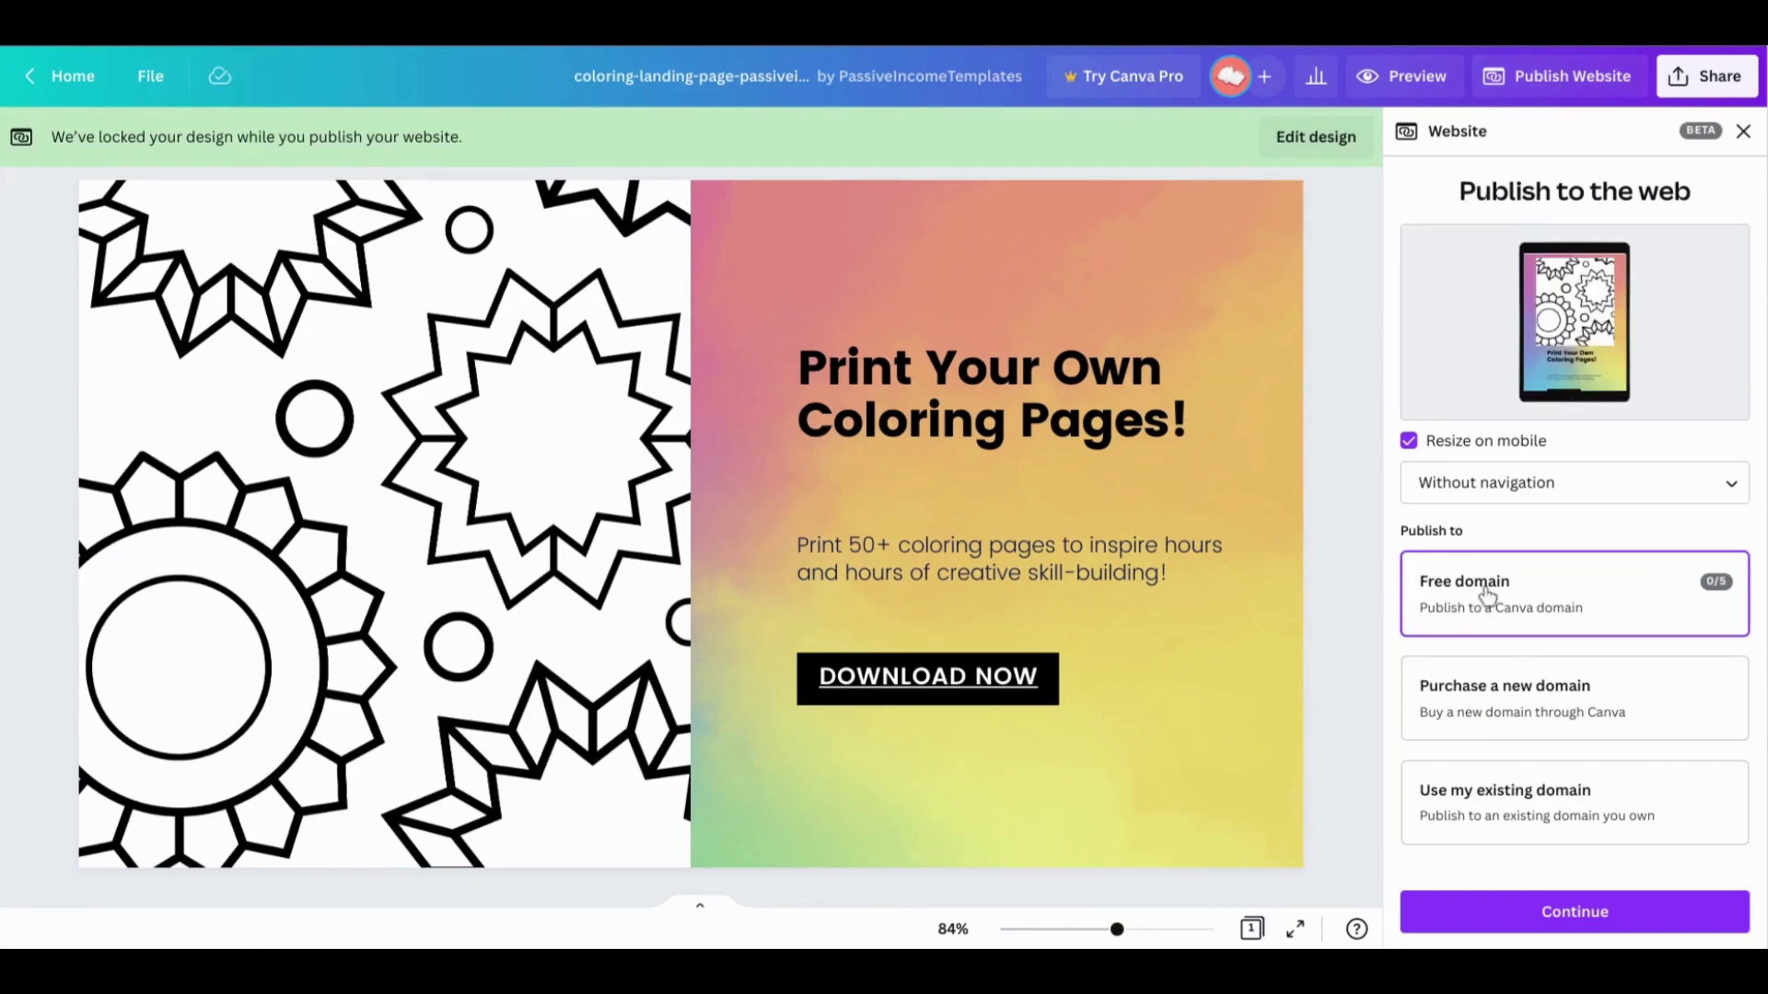
{"action": "mouse_move", "coordinate": [1718, 587]}
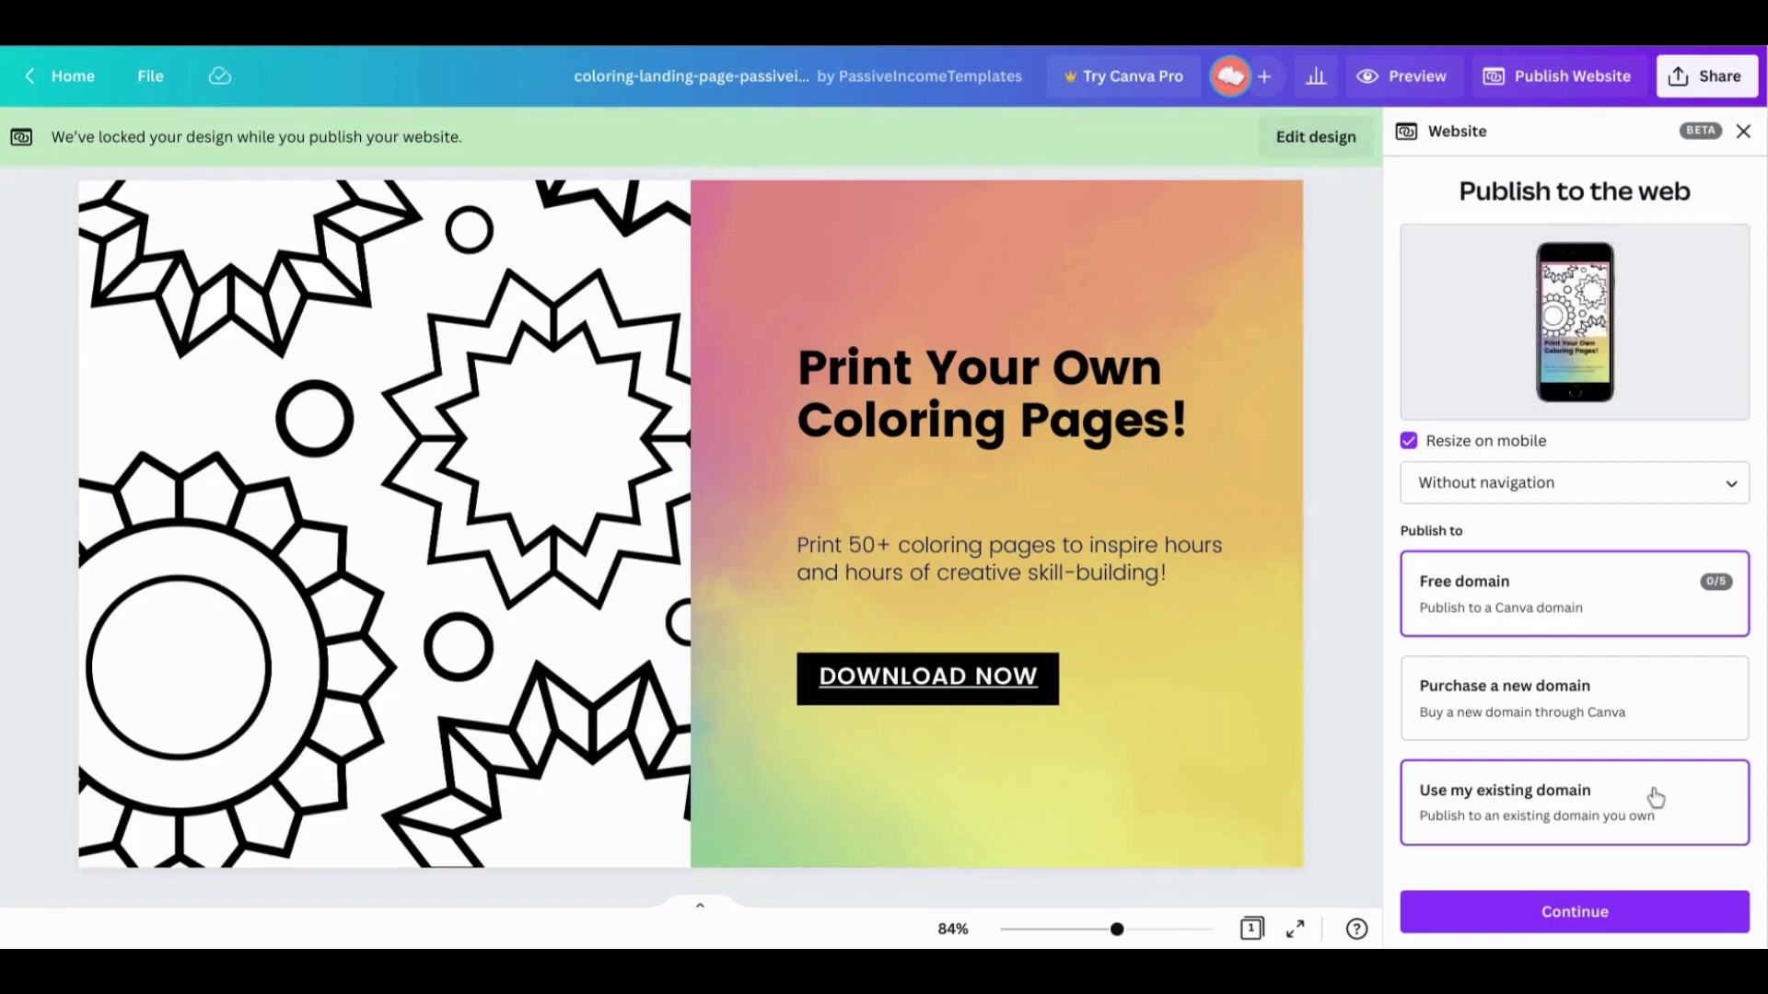
{"action": "left_click", "coordinate": [1571, 916]}
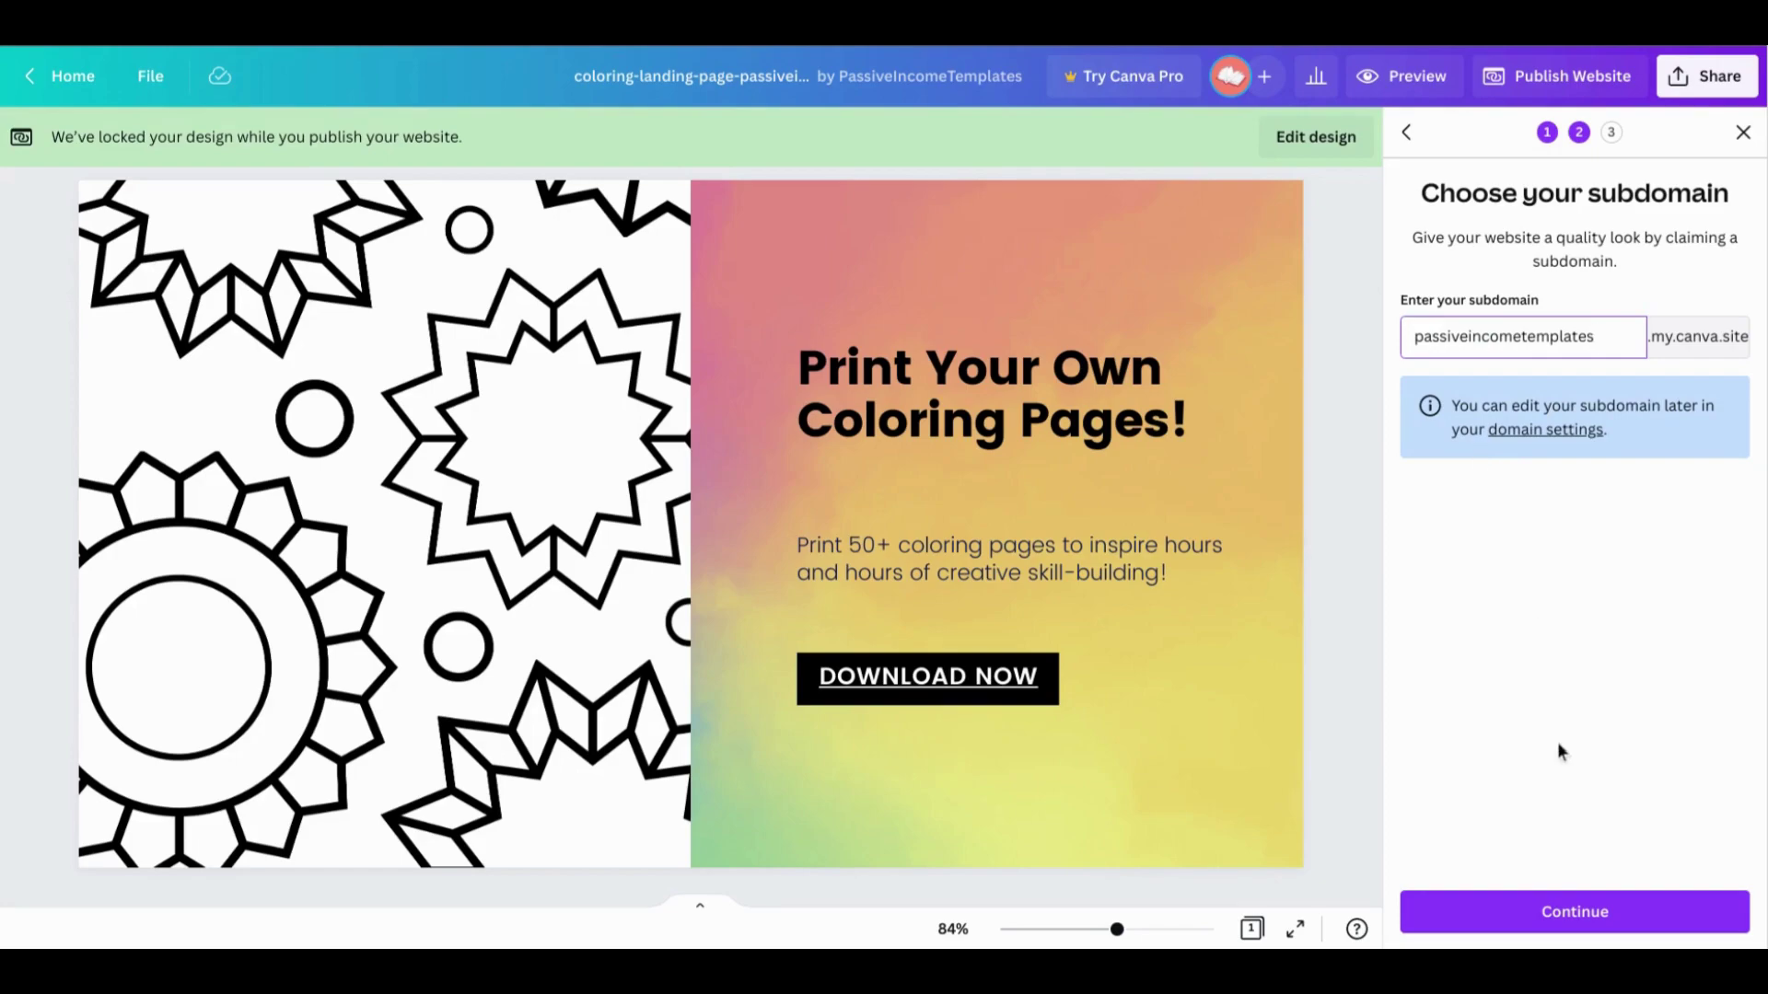
Accept the passiveincometemplates.my.canva.site subdomain and proceed to Review Settings.
{"action": "left_click", "coordinate": [1551, 905]}
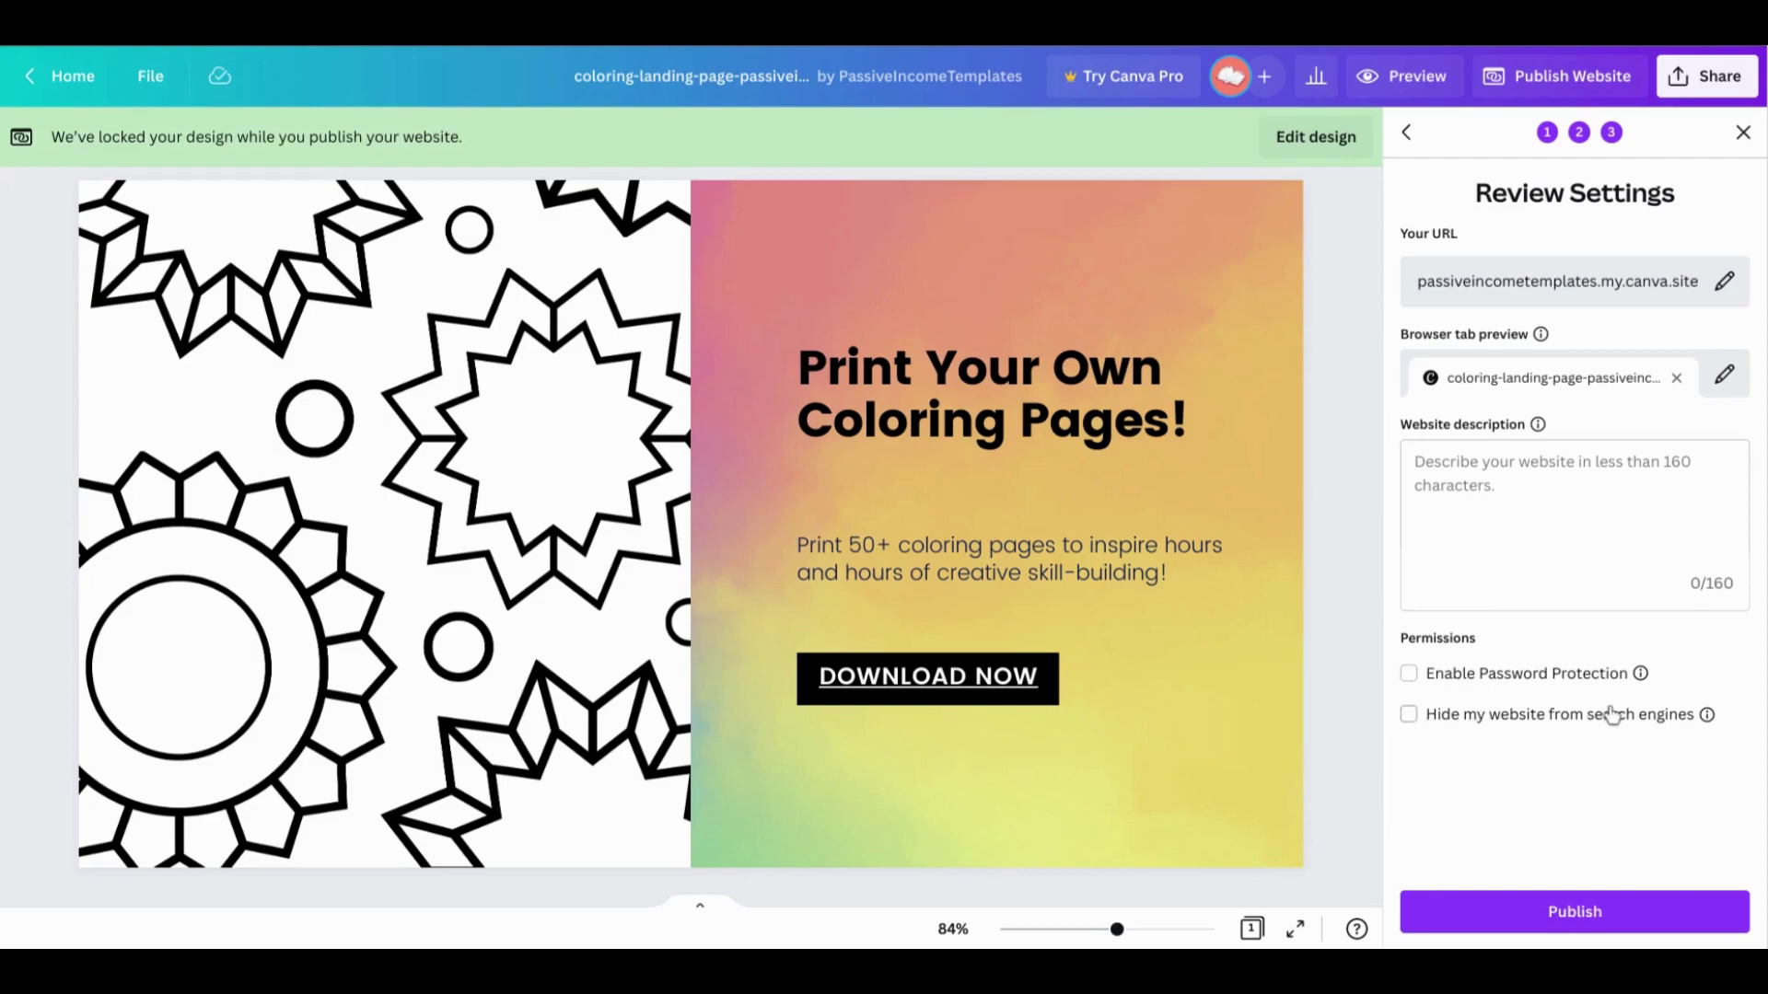
Publish the coloring landing page to passiveincometemplates.my.canva.site.
{"action": "left_click", "coordinate": [1576, 913]}
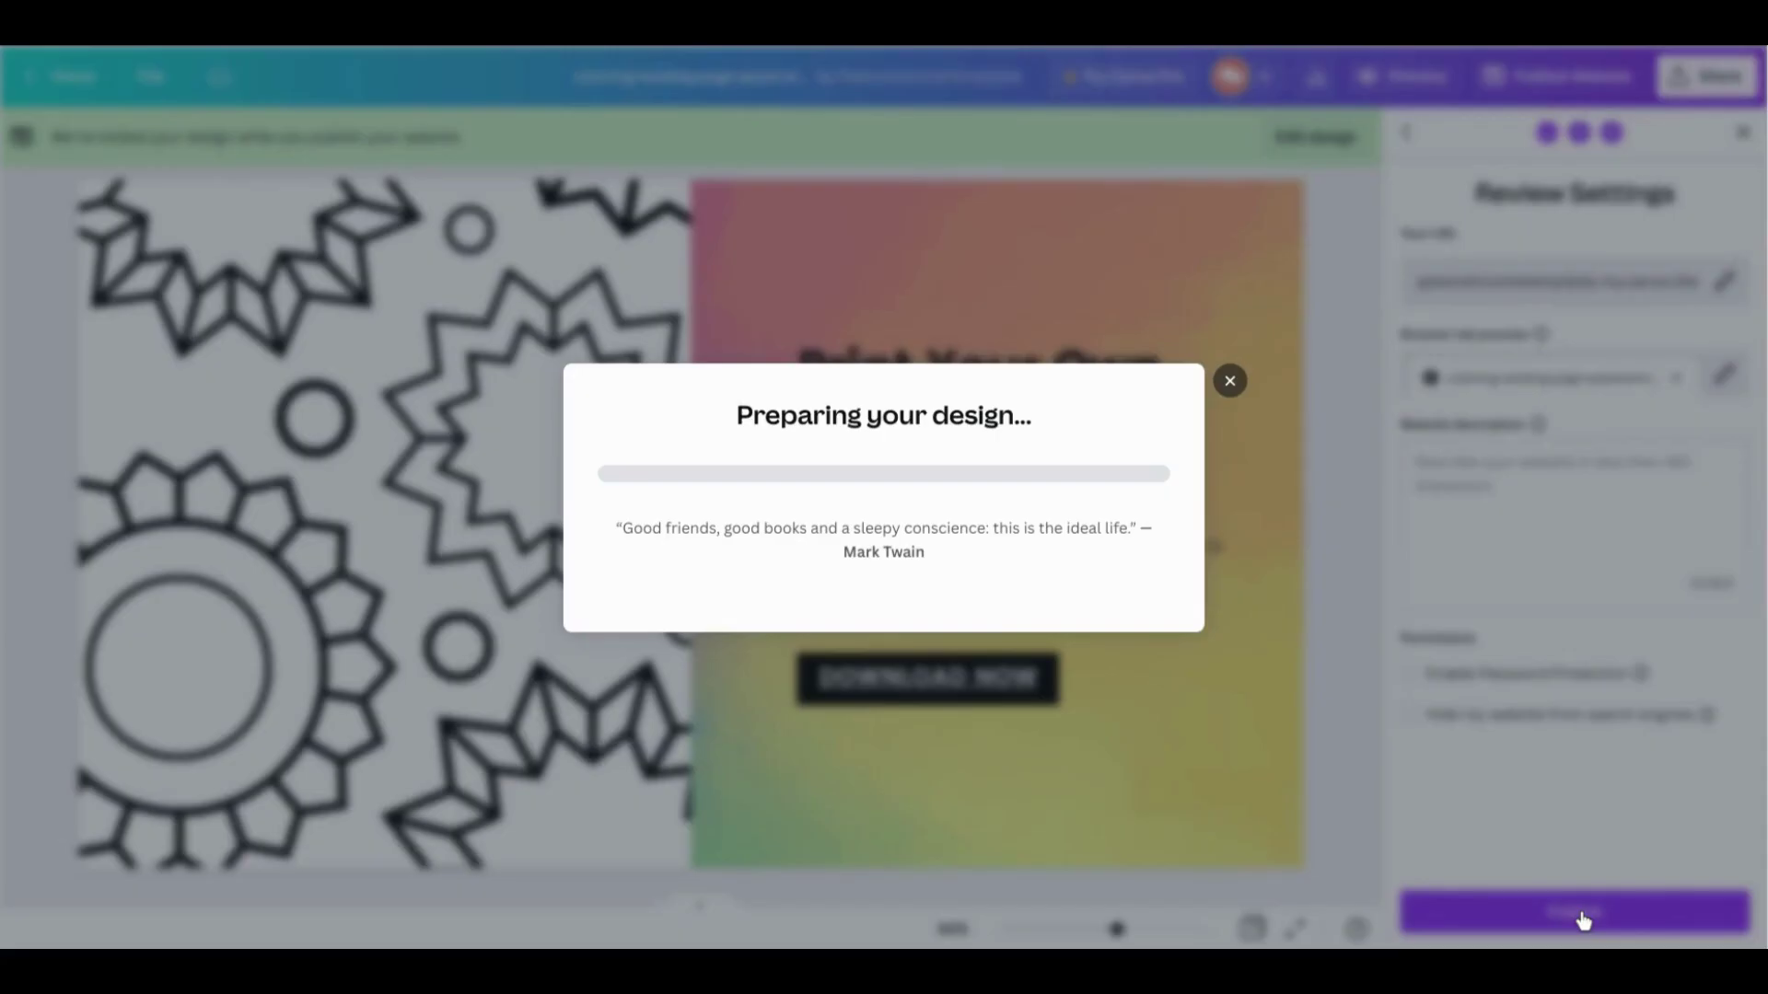